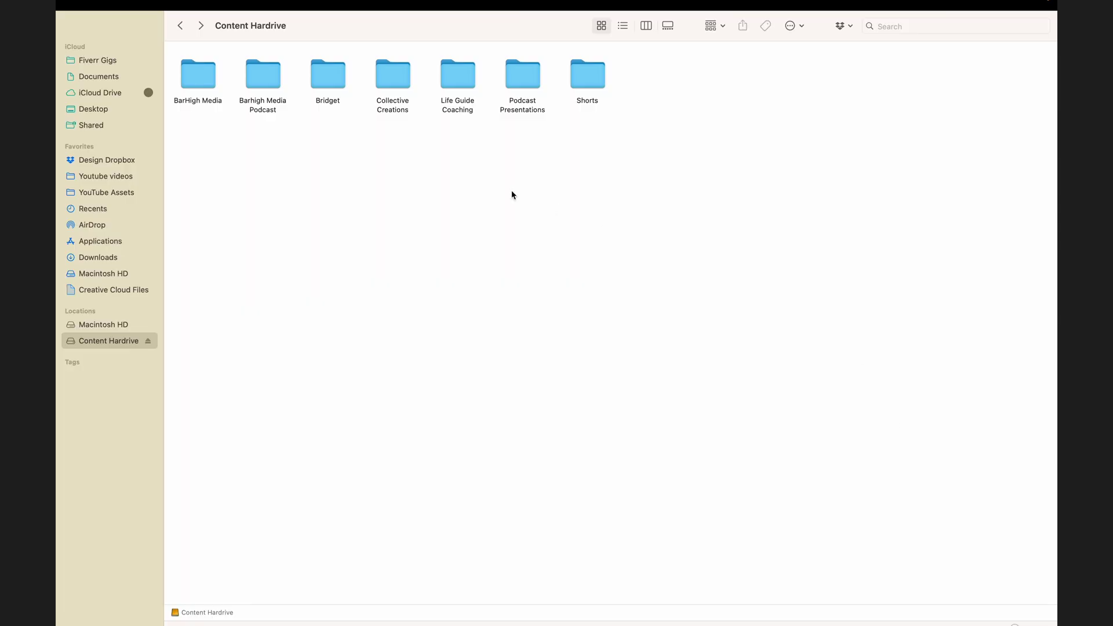
# Open the Barhigh Media Podcast folder on the Content Hardrive drive.
pyautogui.doubleClick(267, 66)
# Inspect the episode template's Project Files, Content, Assets and Exports folders.
pyautogui.click(192, 73)
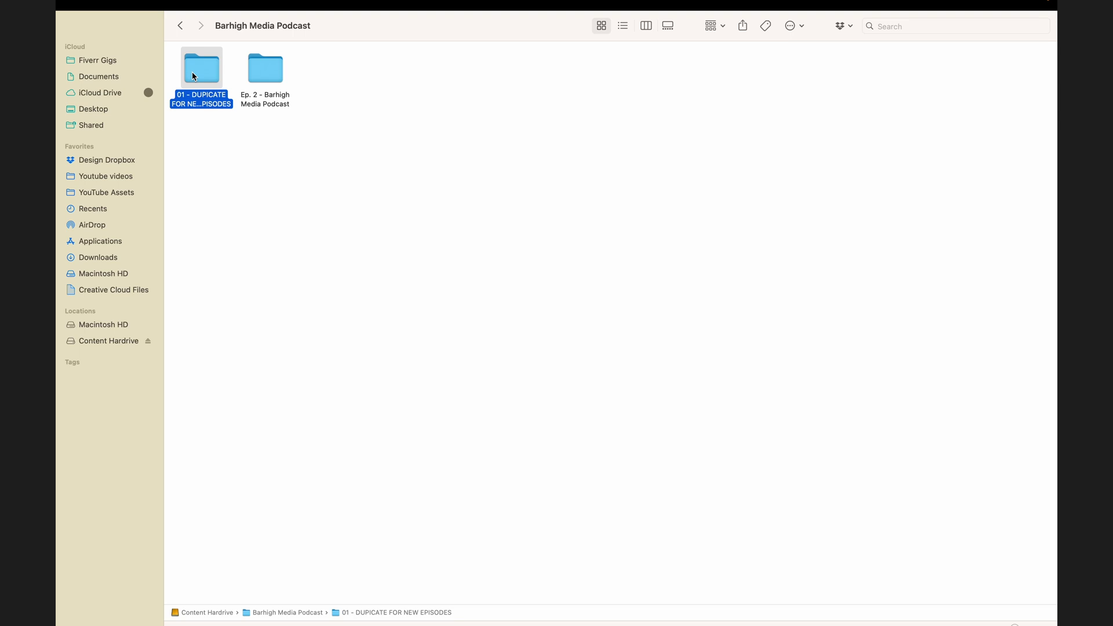
pyautogui.doubleClick(194, 76)
pyautogui.doubleClick(391, 66)
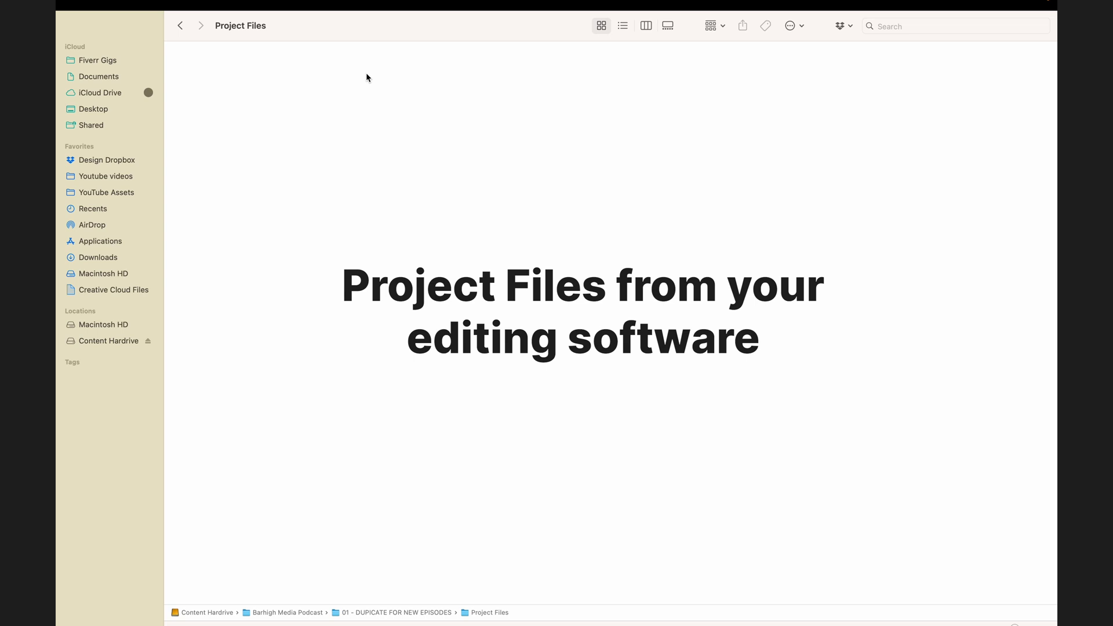
pyautogui.click(181, 25)
pyautogui.doubleClick(256, 79)
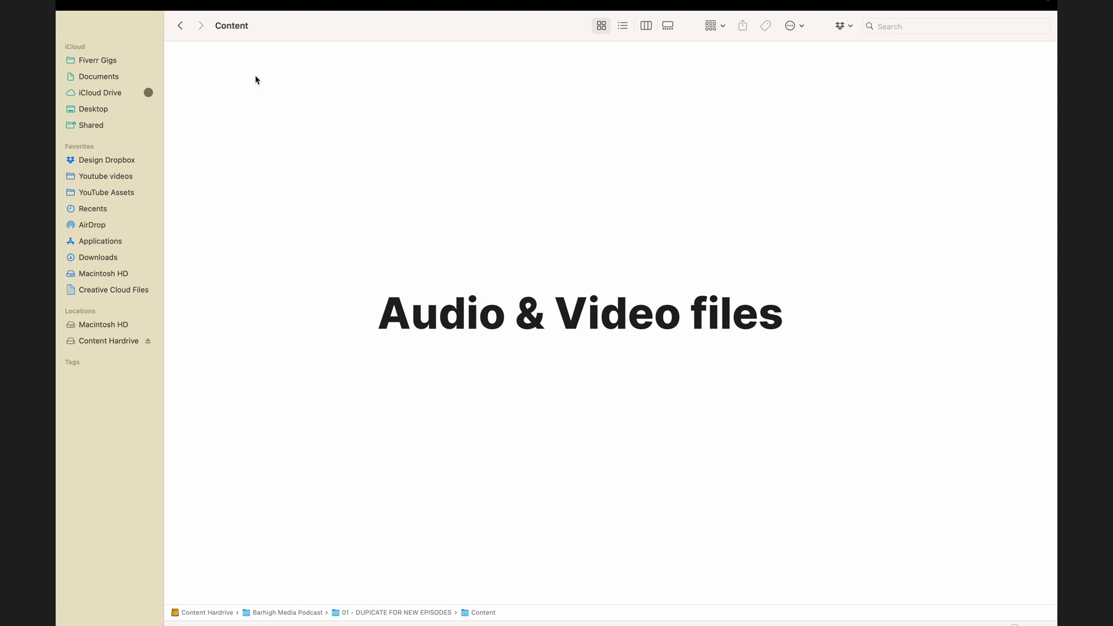
pyautogui.click(181, 26)
pyautogui.doubleClick(201, 74)
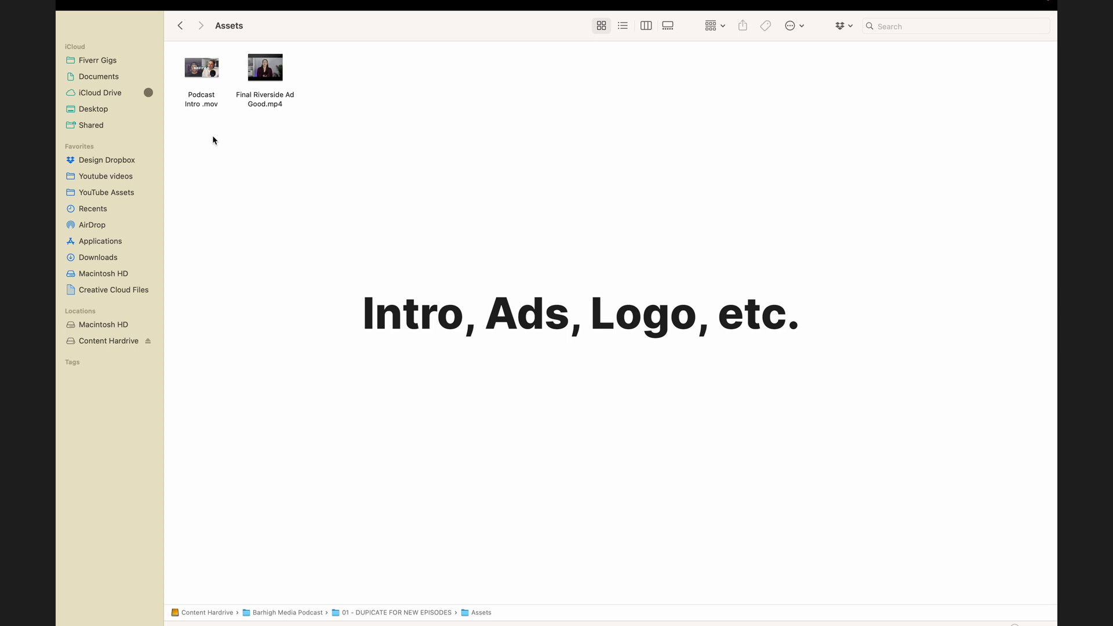
pyautogui.click(179, 26)
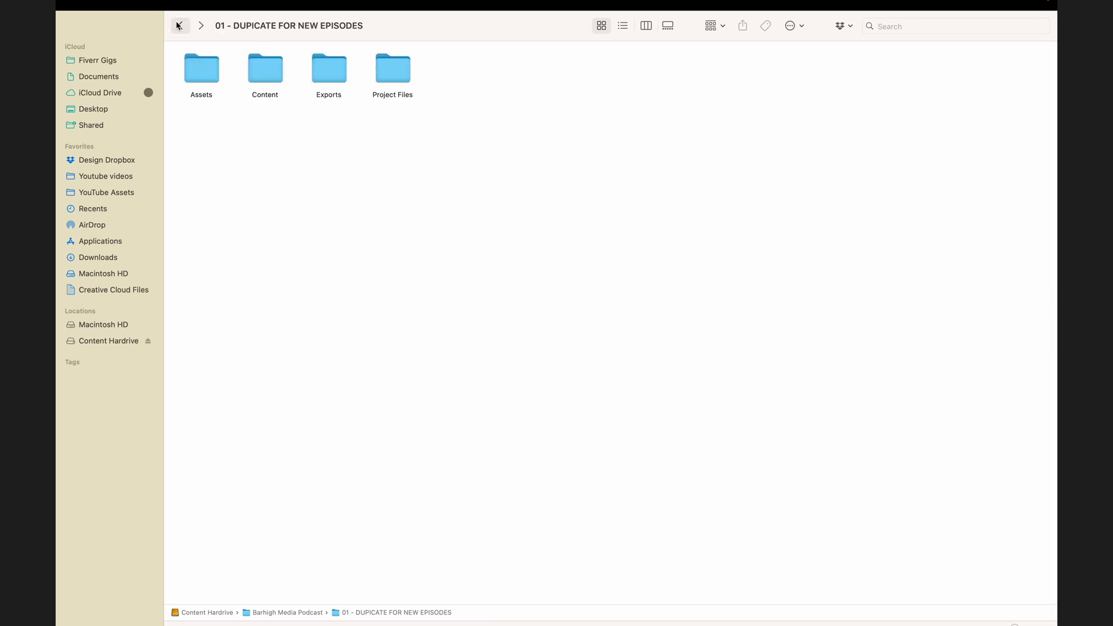
pyautogui.doubleClick(328, 68)
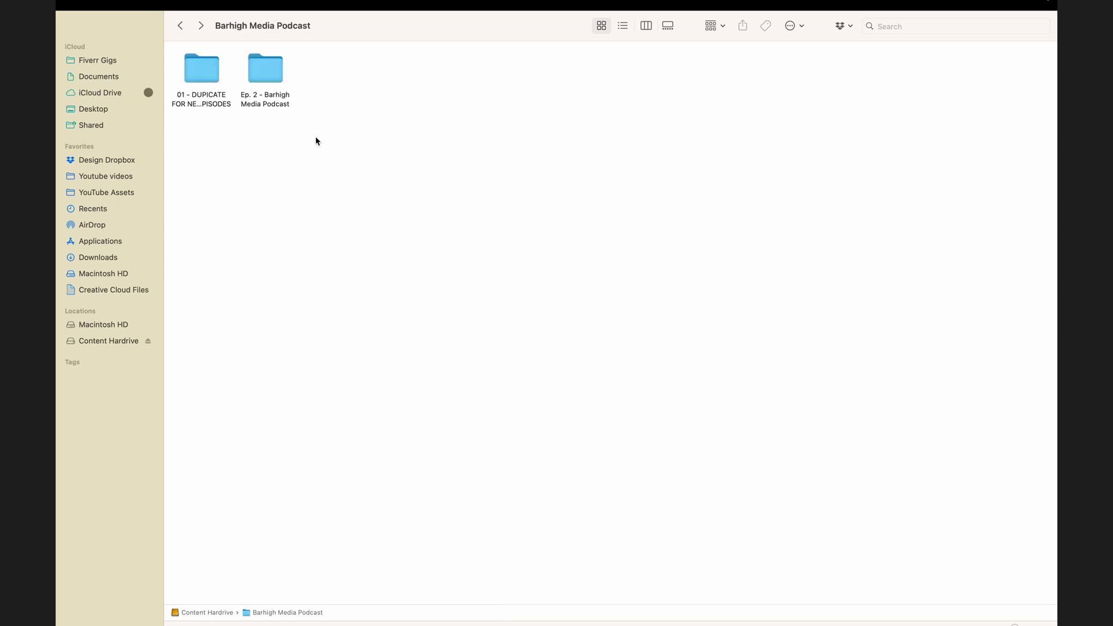
# Open Ep. 2 - Barhigh Media Podcast > Content and show the first host's Riverside download formats.
pyautogui.doubleClick(267, 106)
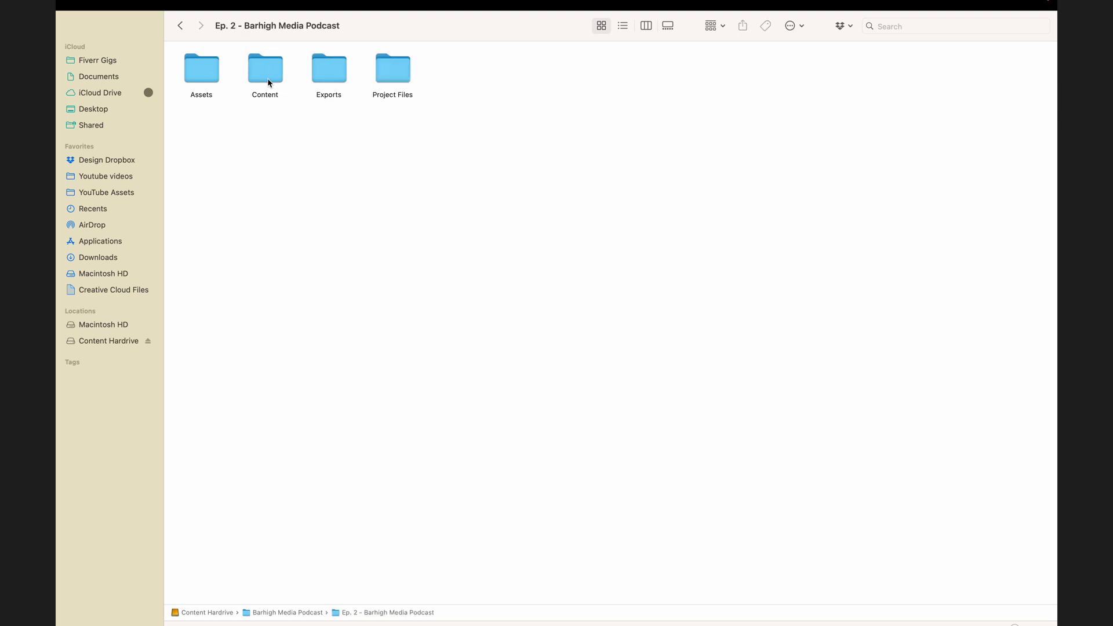
pyautogui.doubleClick(269, 81)
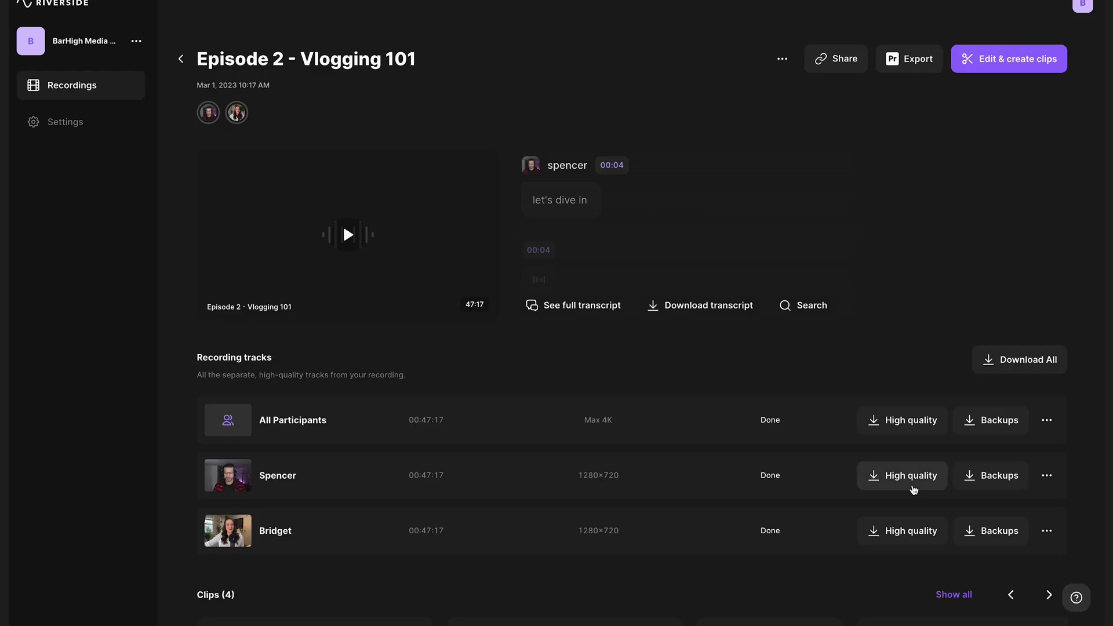
pyautogui.click(912, 481)
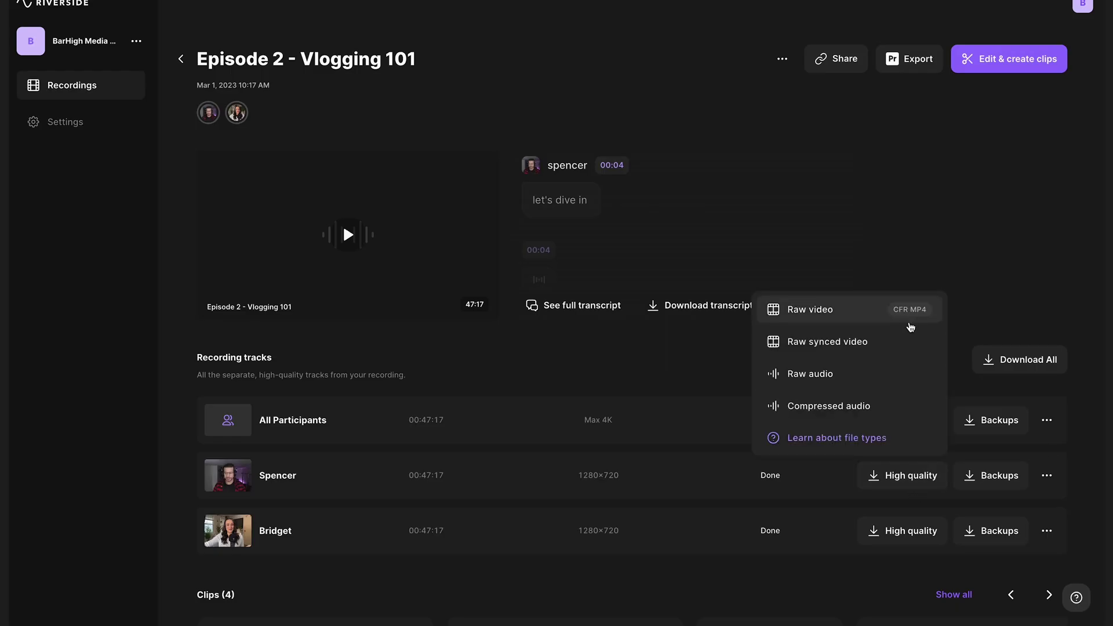
# Download the raw video of both hosts' tracks from the Riverside recording.
pyautogui.click(909, 316)
pyautogui.click(922, 539)
pyautogui.click(864, 369)
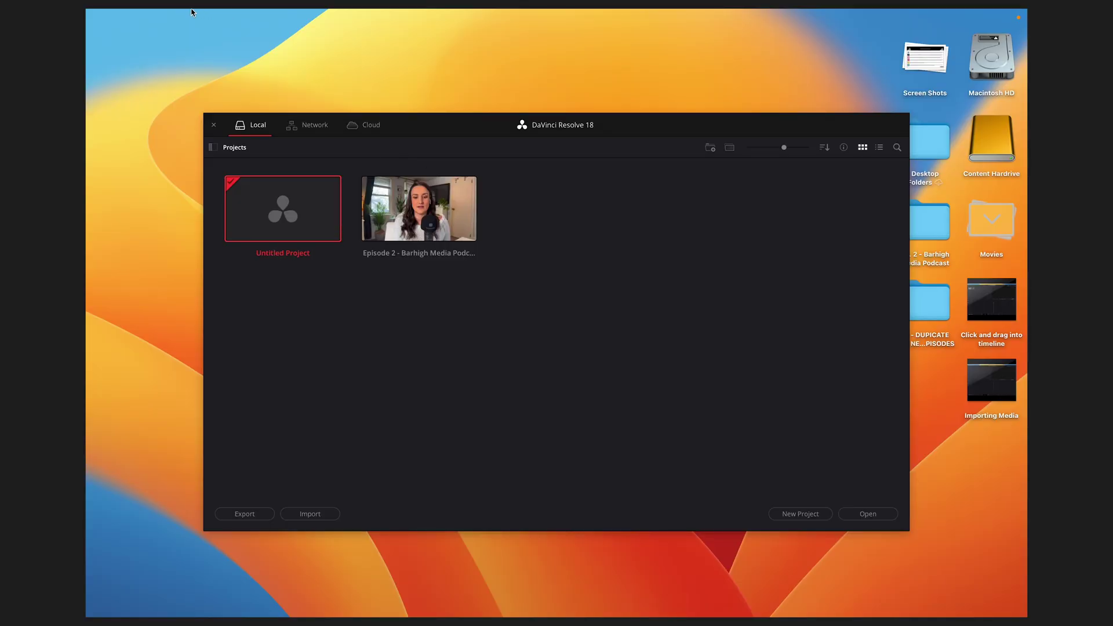
# Create a new project named 'Episode 3 - Barhigh Media Podcast'.
pyautogui.click(189, 18)
pyautogui.click(203, 39)
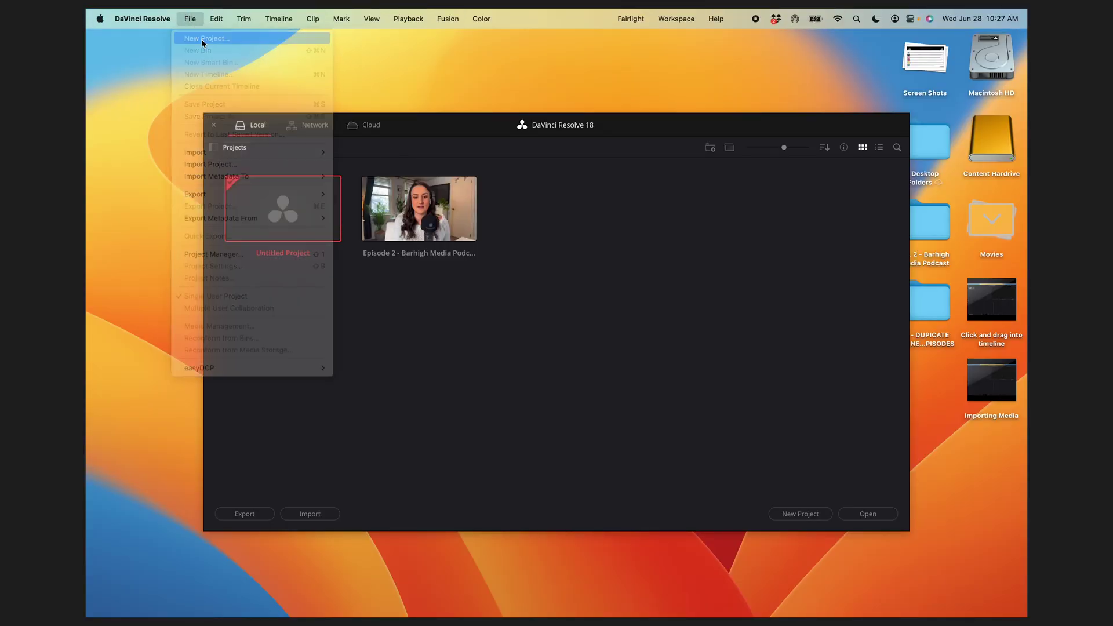
pyautogui.write('Episode 3')
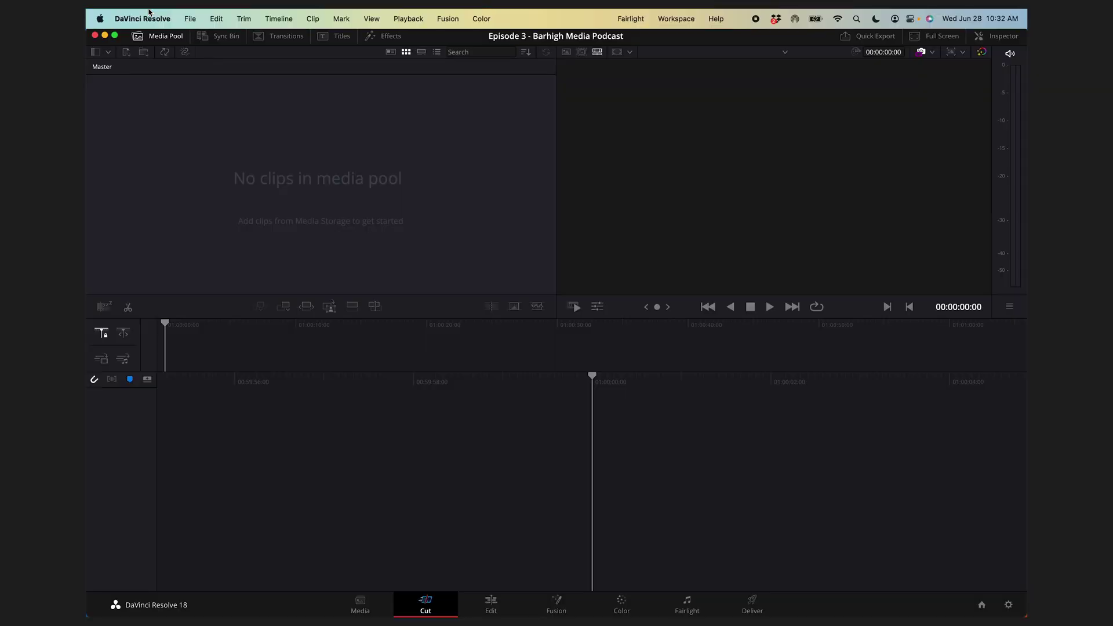
pyautogui.click(189, 18)
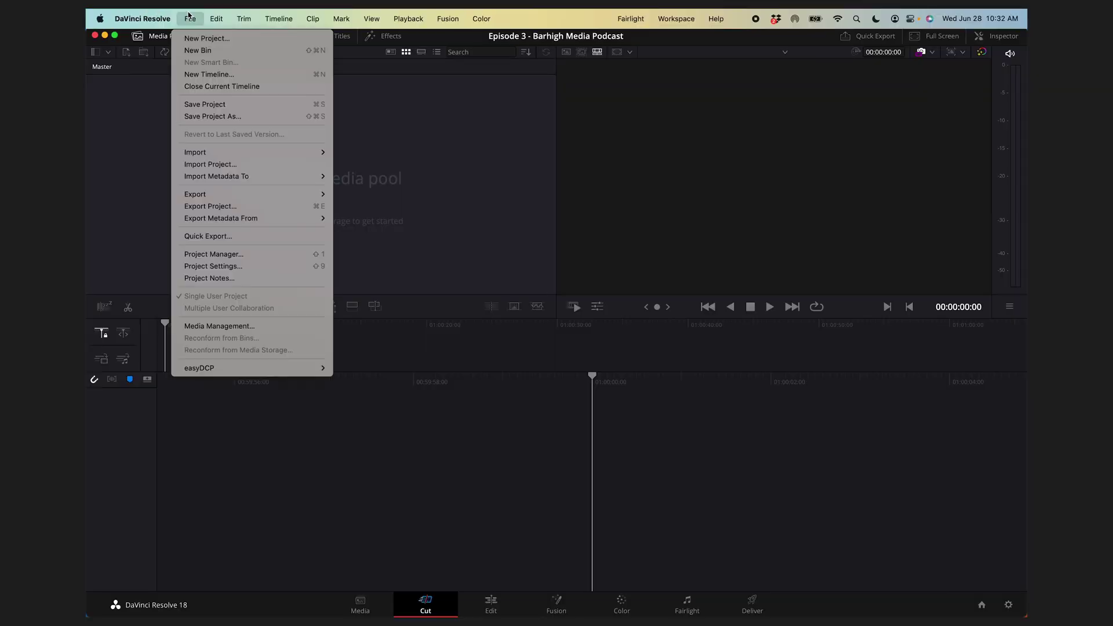
# Import all four Content files, both host .mp4 videos and .wav recordings, into the media pool.
pyautogui.moveTo(238, 151)
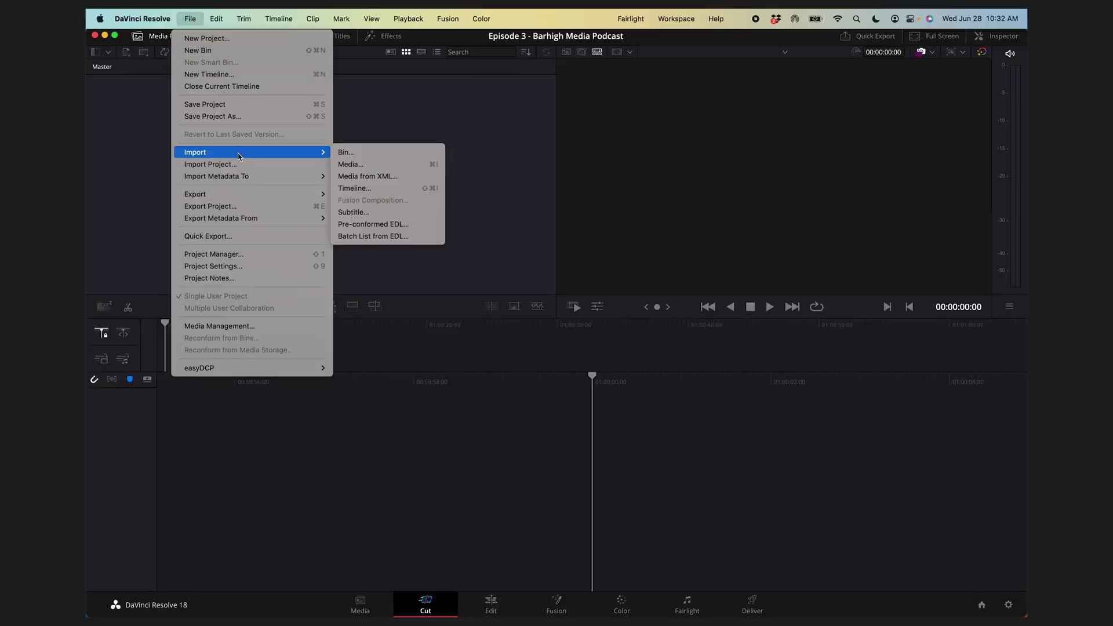
pyautogui.click(357, 165)
pyautogui.doubleClick(466, 283)
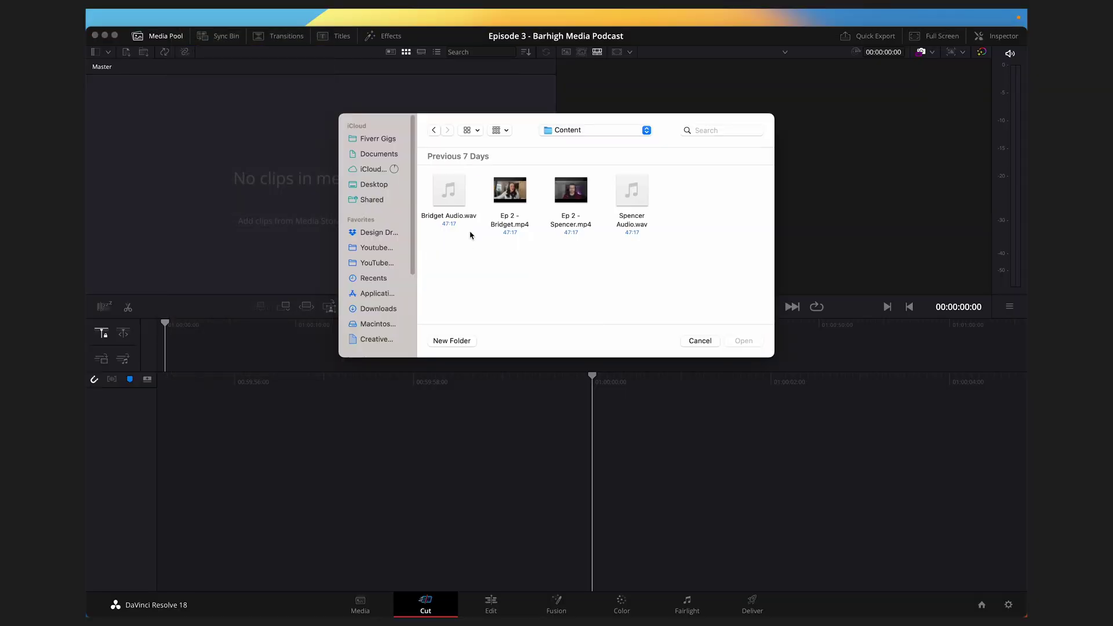
pyautogui.moveTo(709, 231); pyautogui.dragTo(448, 220)
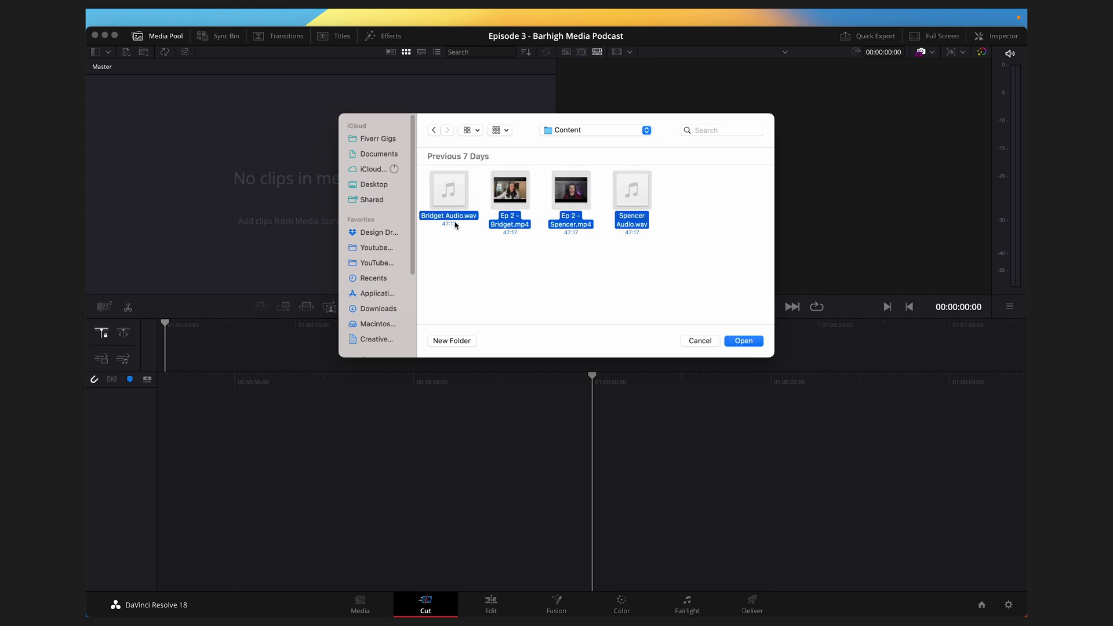
pyautogui.click(745, 340)
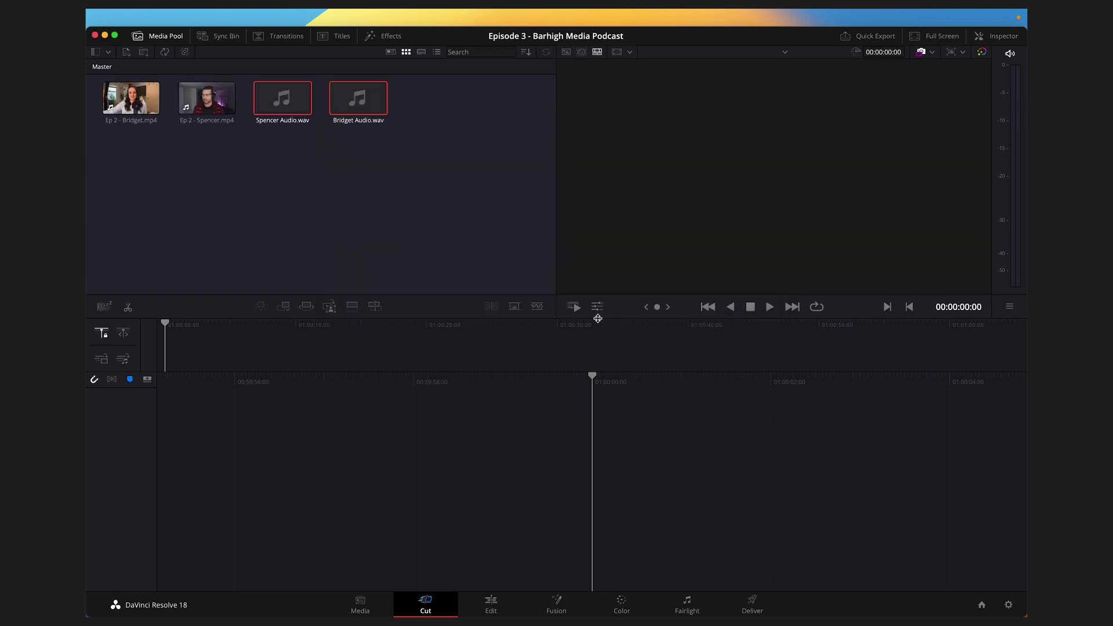
# Start a second media import and browse to a different folder.
pyautogui.moveTo(139, 12)
pyautogui.click(190, 19)
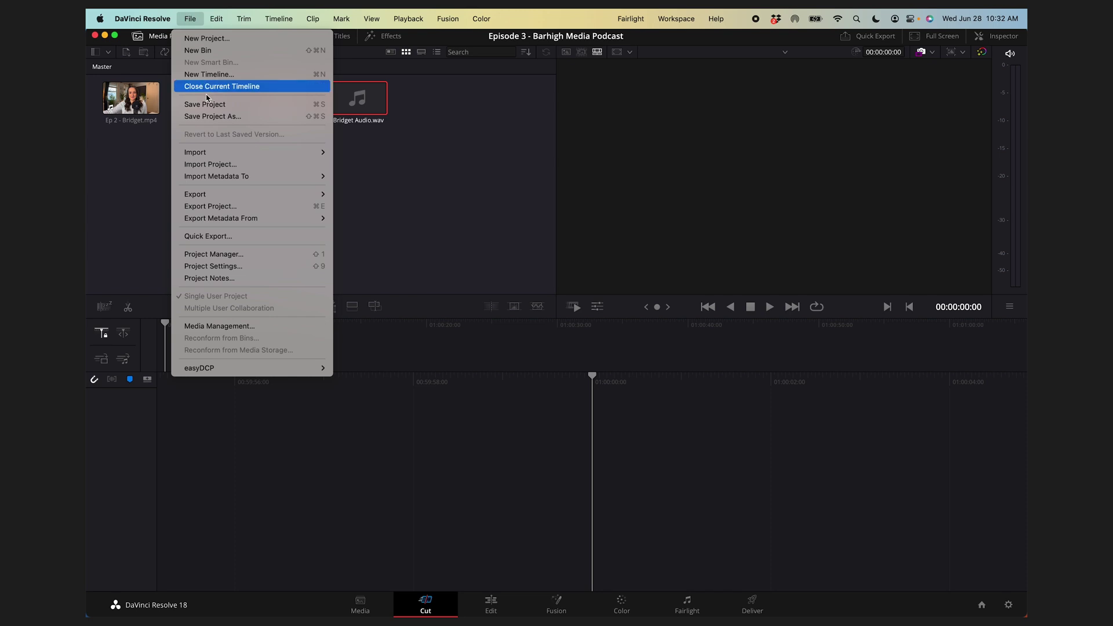
pyautogui.moveTo(219, 155)
pyautogui.click(370, 167)
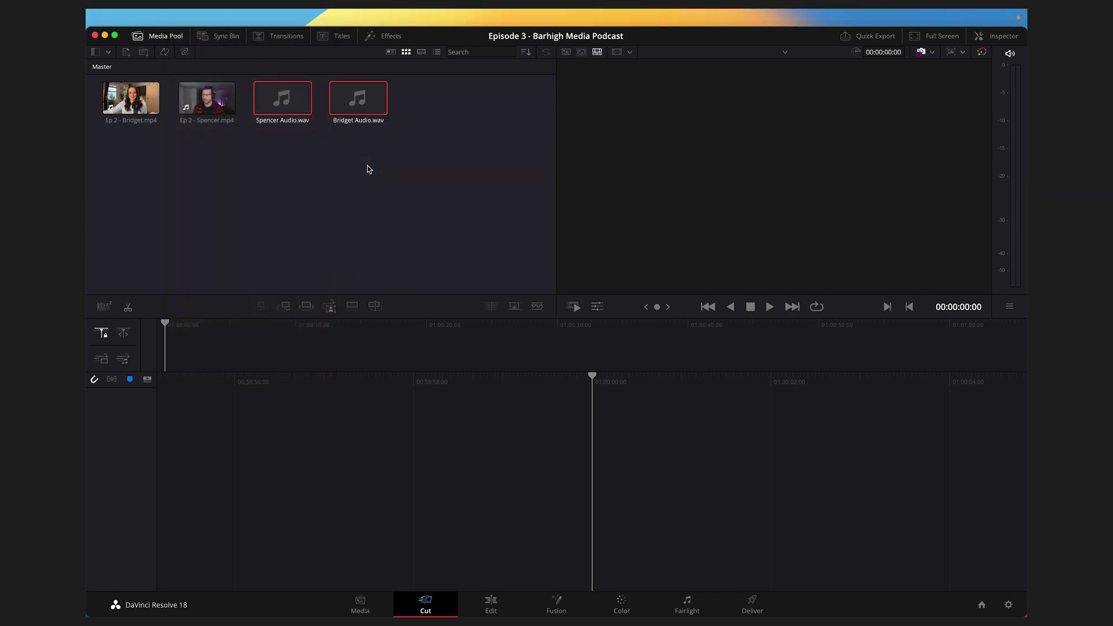
pyautogui.click(584, 135)
# Import Barhigh Media Podcast Logo.png and the April intro video from Ep. 2 > Assets.
pyautogui.click(579, 142)
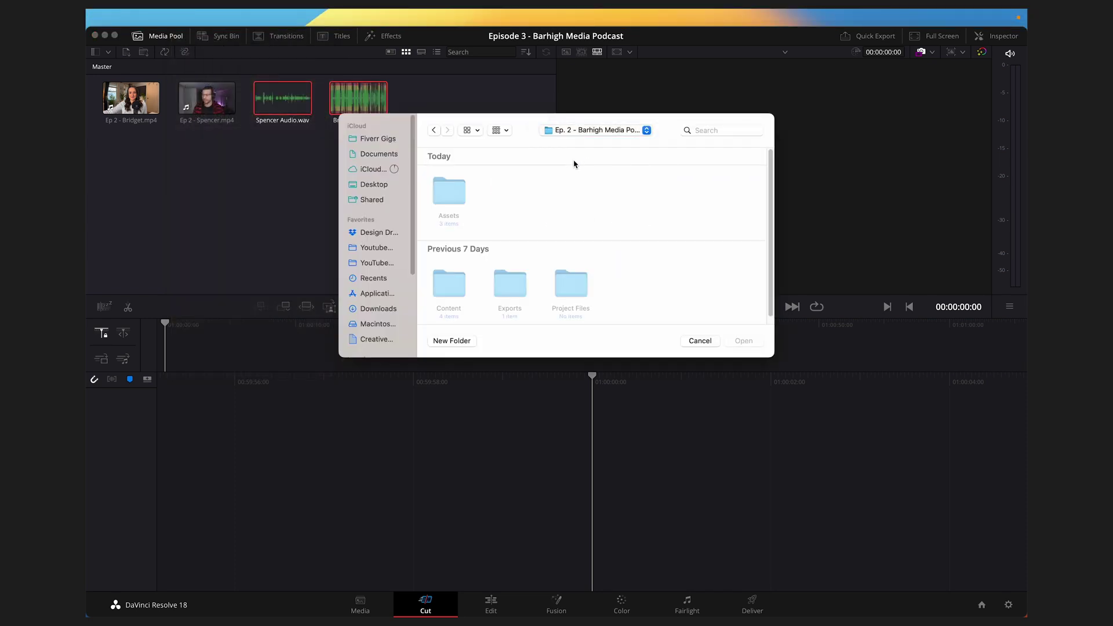
pyautogui.doubleClick(455, 193)
pyautogui.click(454, 196)
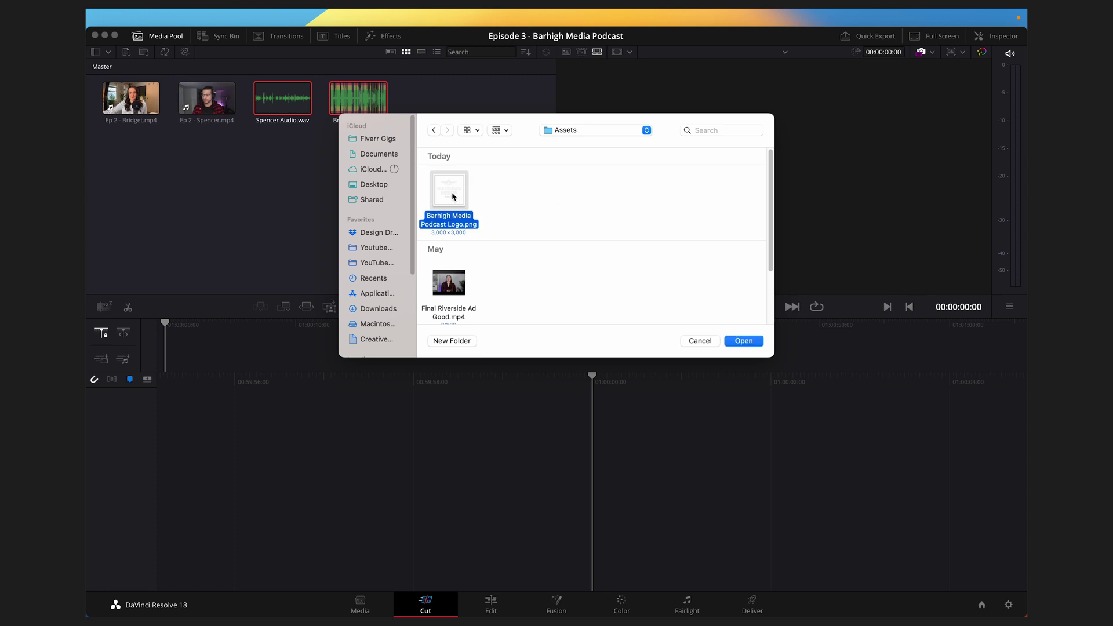
pyautogui.scroll(-2, 497, 234)
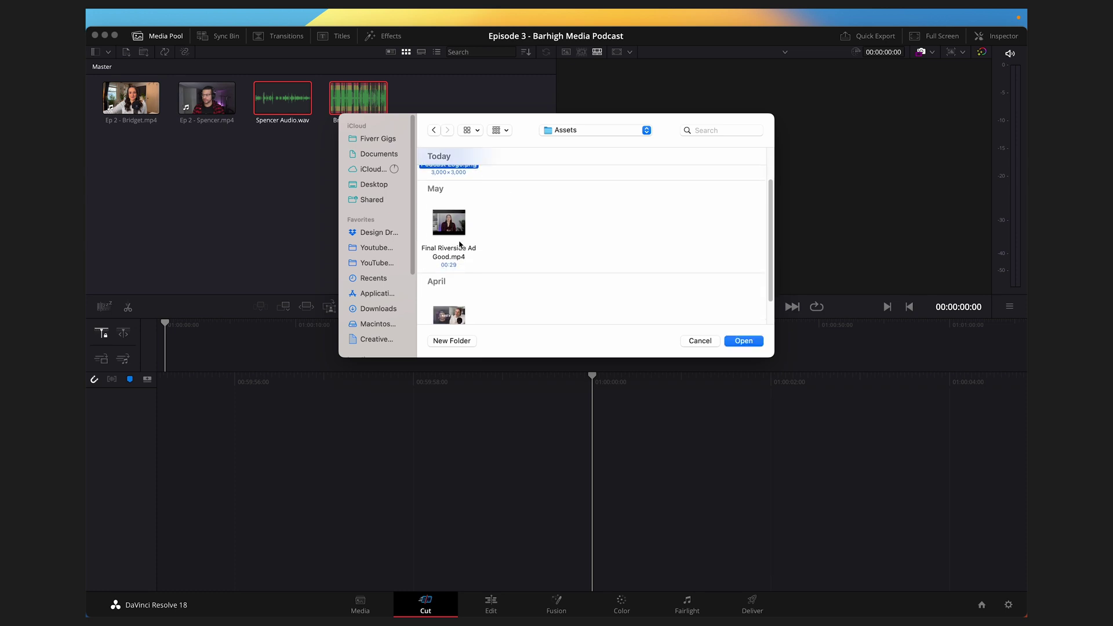
pyautogui.keyDown('super'); pyautogui.click(466, 319); pyautogui.keyUp('super')
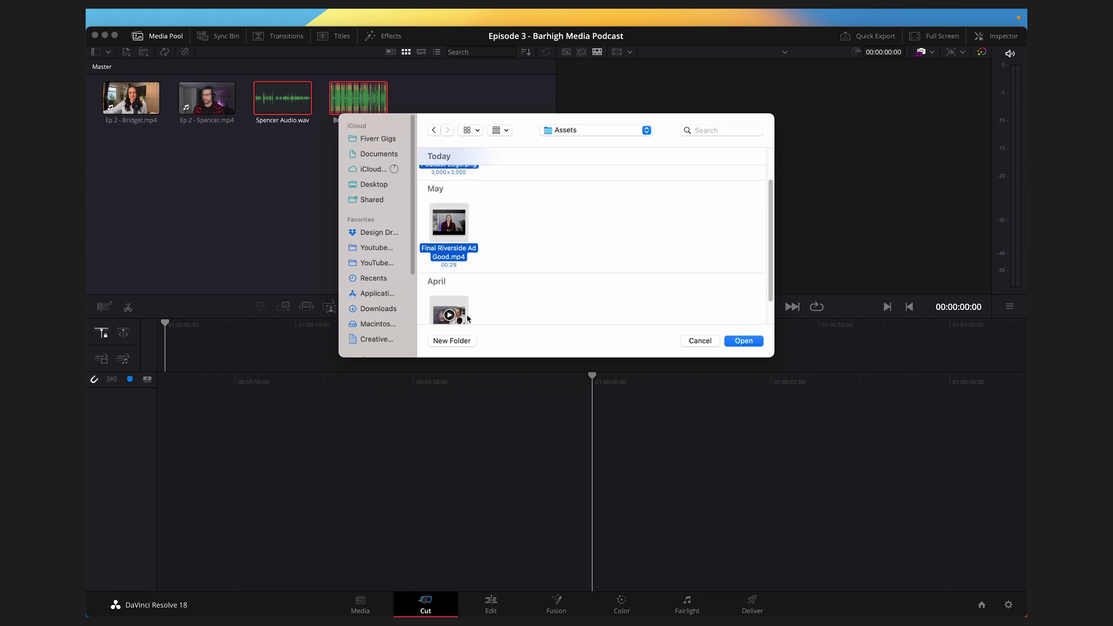
pyautogui.click(744, 341)
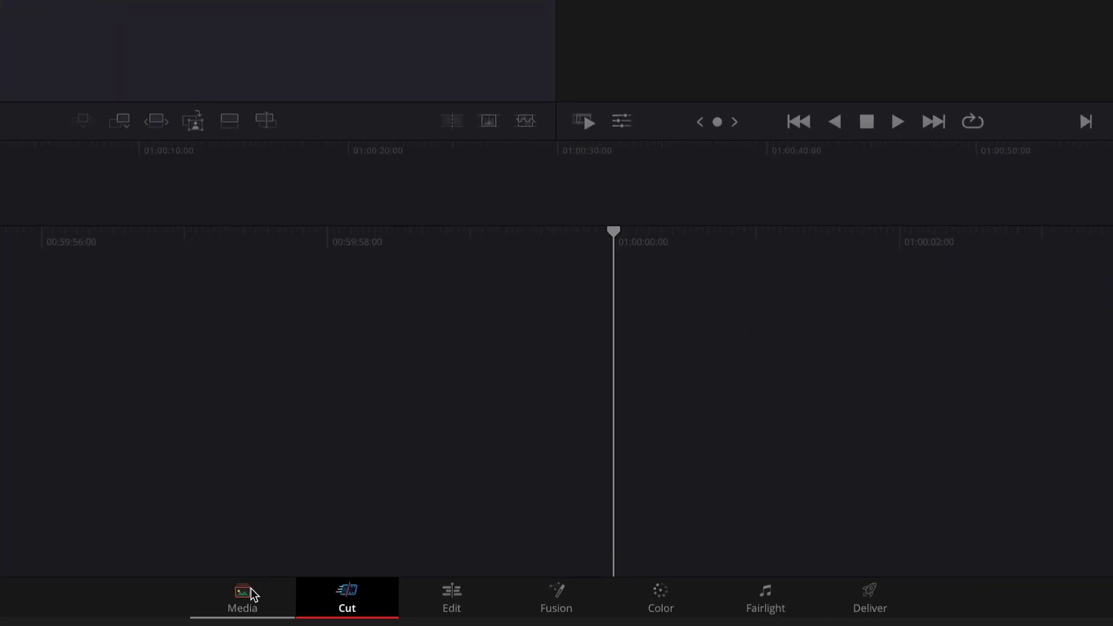
pyautogui.click(244, 597)
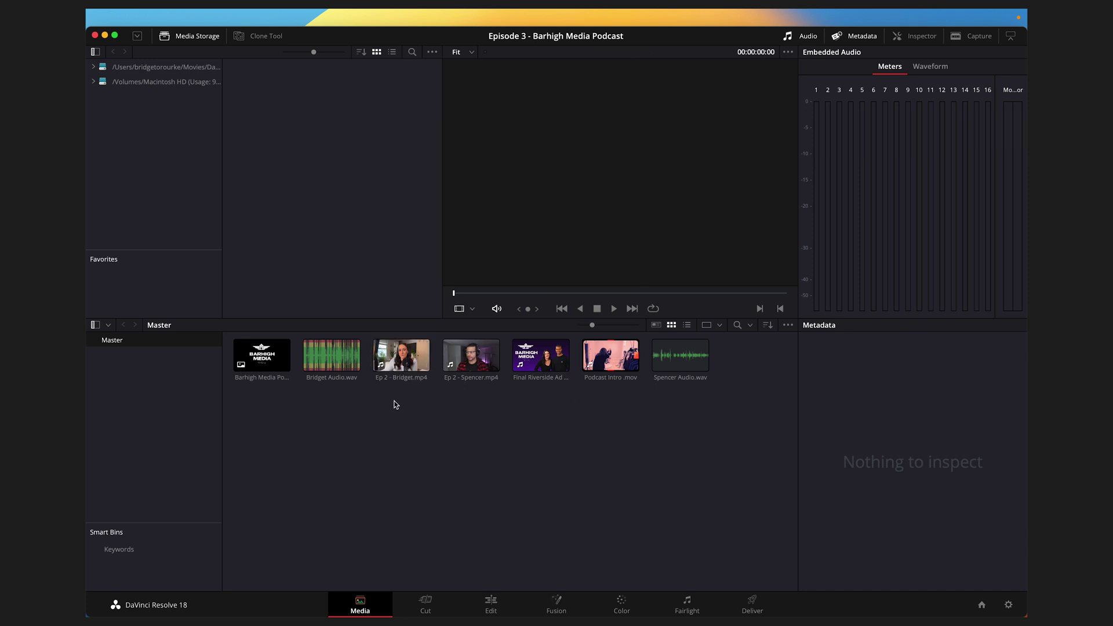
# Waveform-sync Bridget Audio.wav with Ep 2 - Bridget.mp4, then clear the selection.
pyautogui.moveTo(404, 400); pyautogui.dragTo(332, 363)
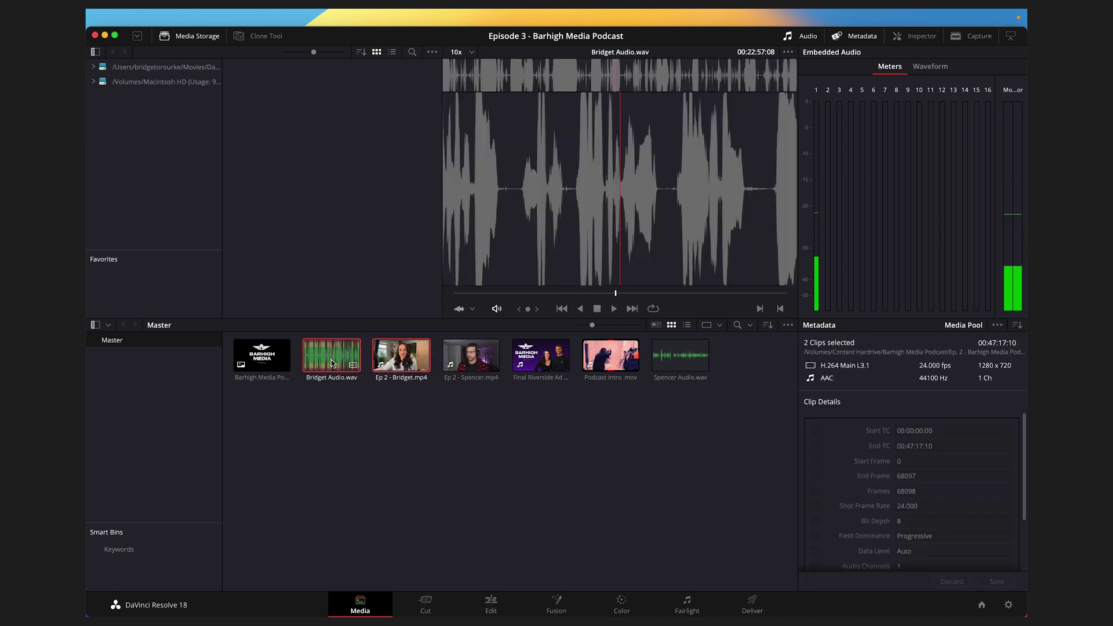
pyautogui.rightClick(332, 359)
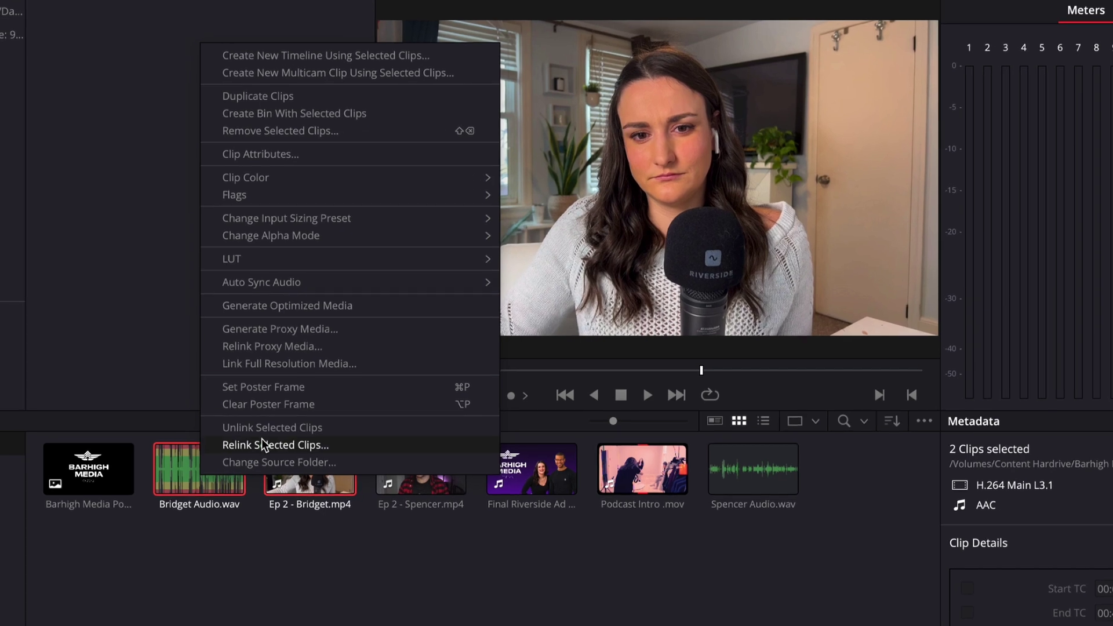
pyautogui.moveTo(306, 286)
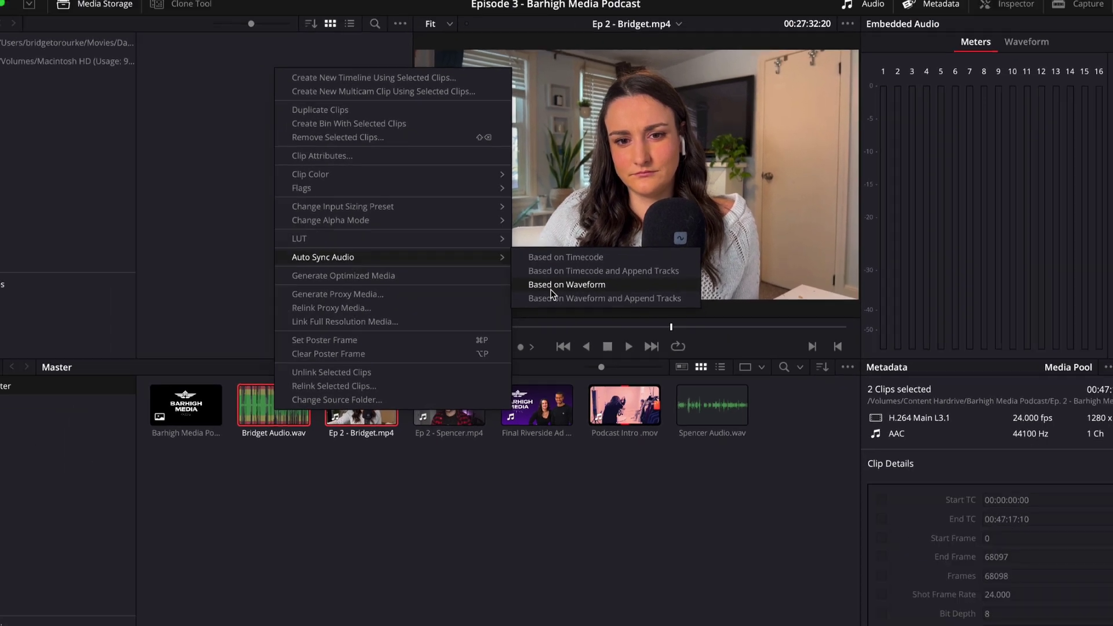
pyautogui.click(551, 285)
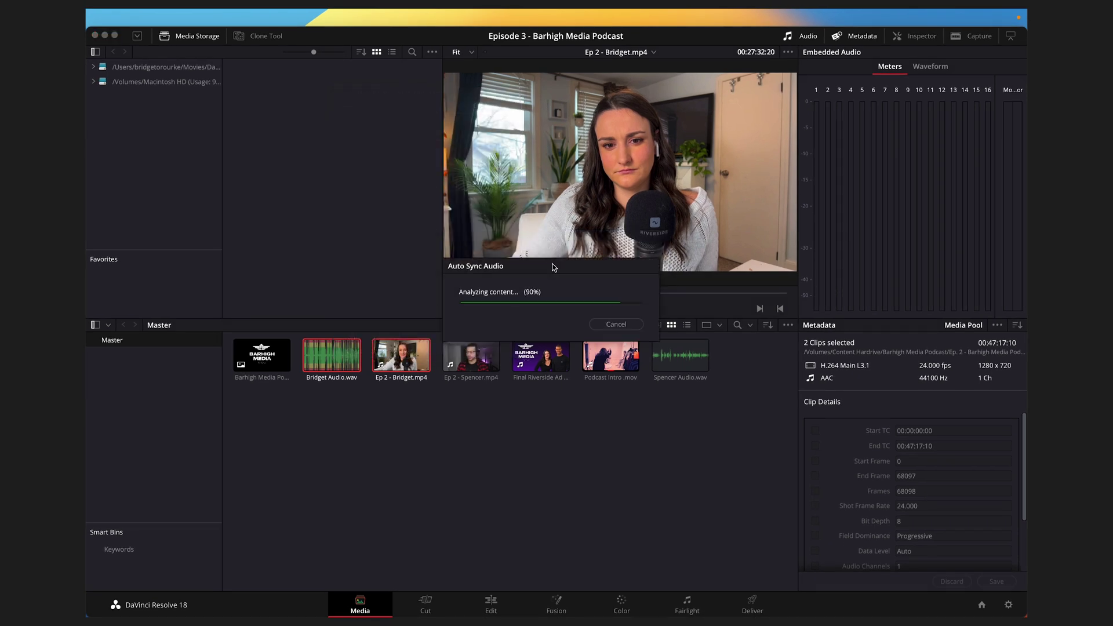
pyautogui.click(393, 450)
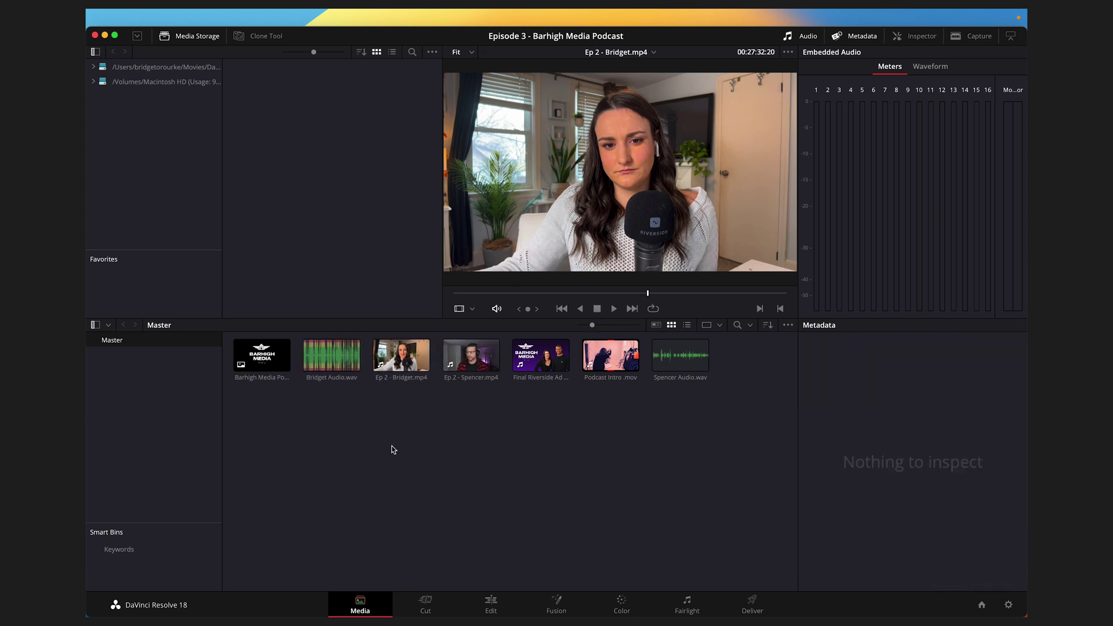
# Set Ep 2 - Bridget.mp4's audio source to Linked Channel 1, then select Spencer's two clips.
pyautogui.rightClick(400, 367)
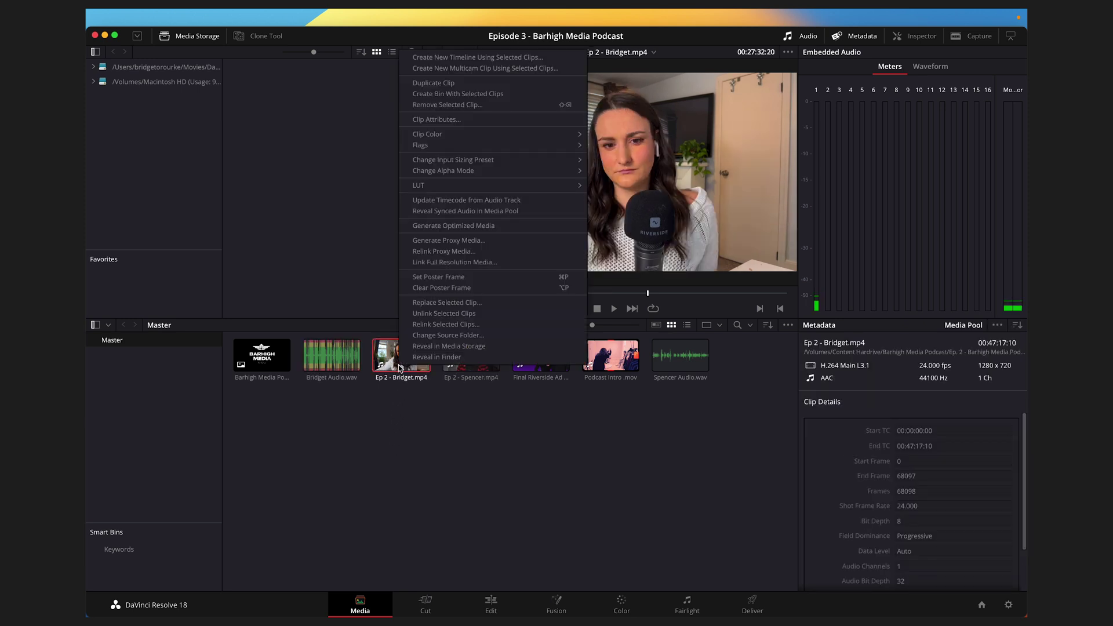
pyautogui.click(473, 120)
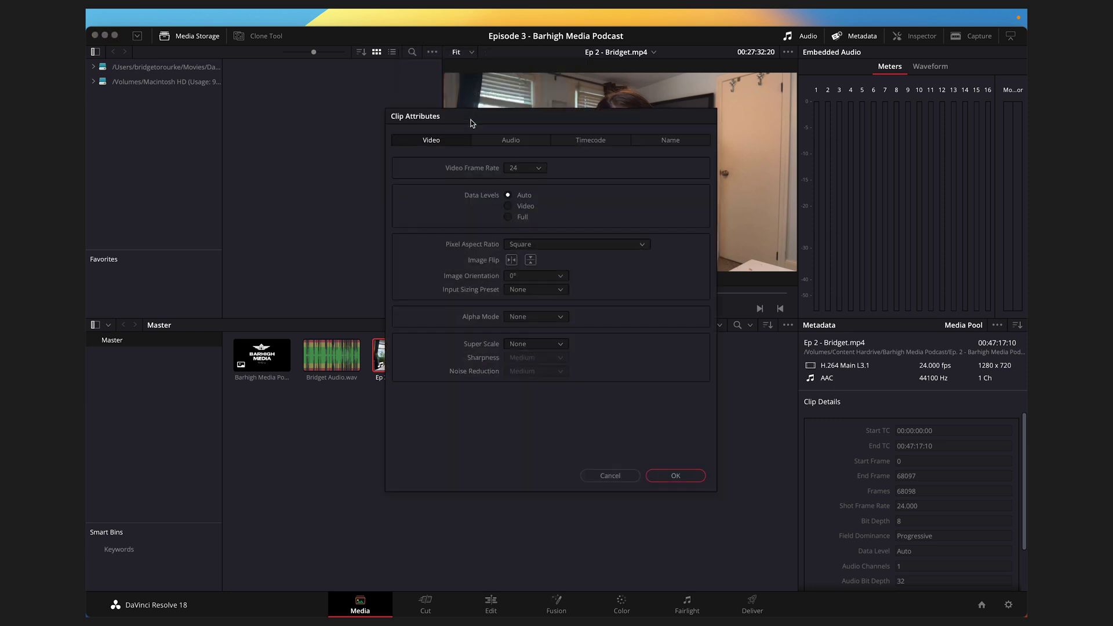
pyautogui.click(516, 142)
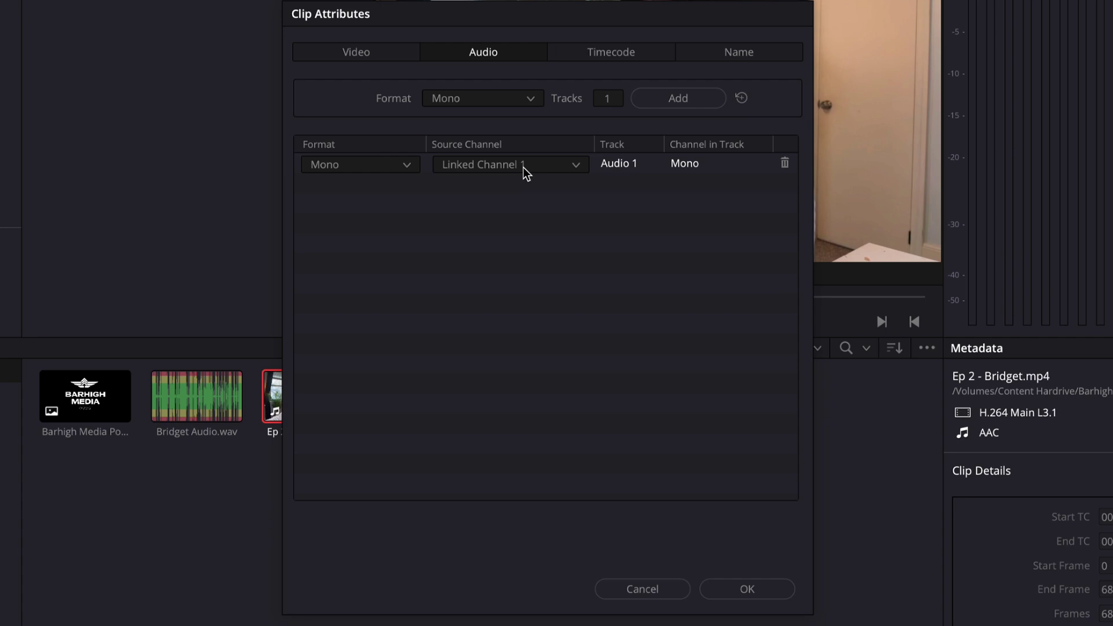
pyautogui.click(523, 167)
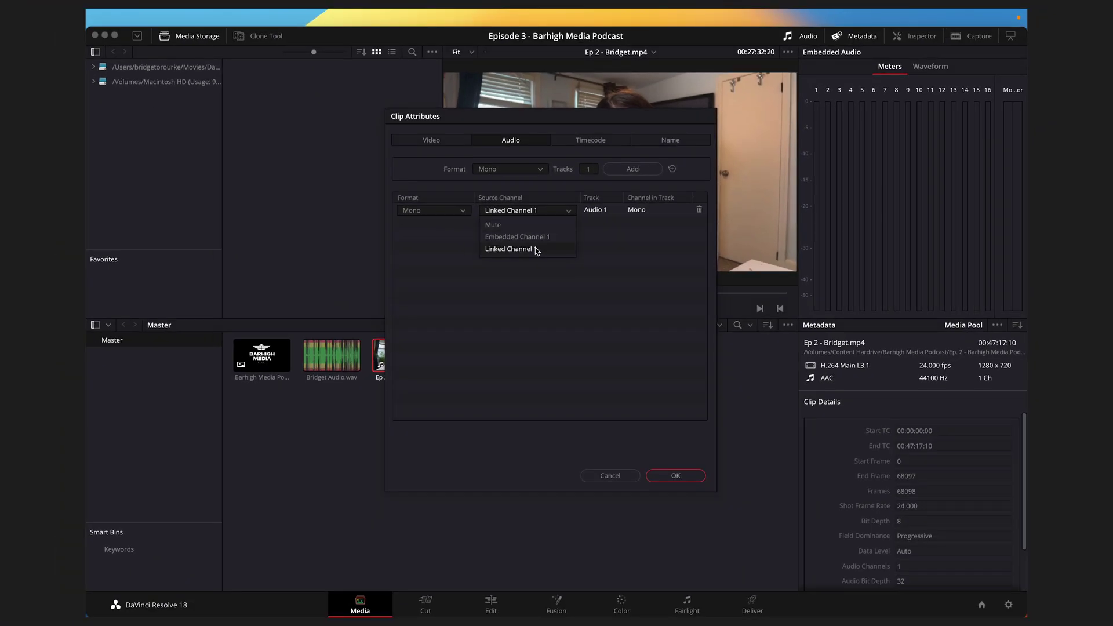
pyautogui.click(536, 250)
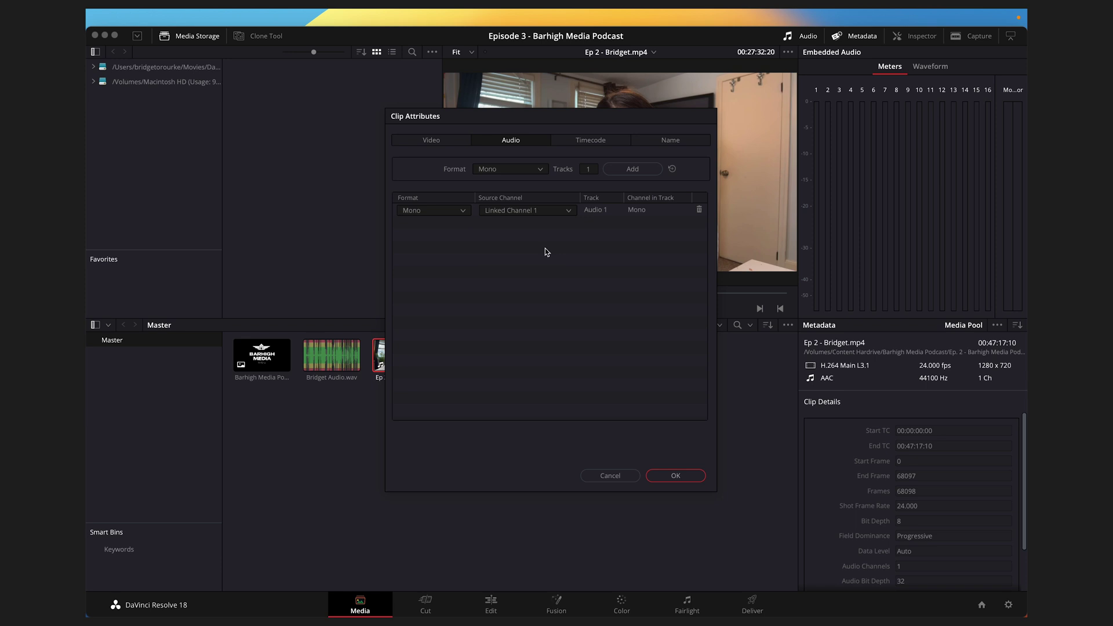
pyautogui.click(687, 475)
pyautogui.click(683, 371)
pyautogui.keyDown('super'); pyautogui.click(471, 364); pyautogui.keyUp('super')
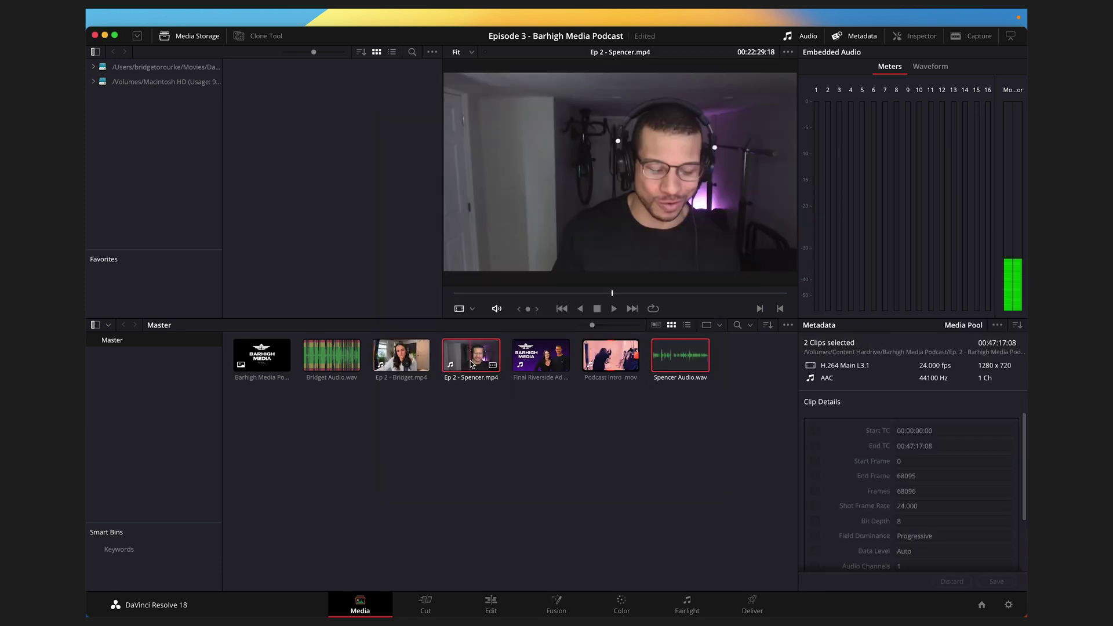
# Waveform-sync Spencer's audio and video, then place Ep 2 - Bridget.mp4 on a new Cut-page timeline.
pyautogui.rightClick(470, 364)
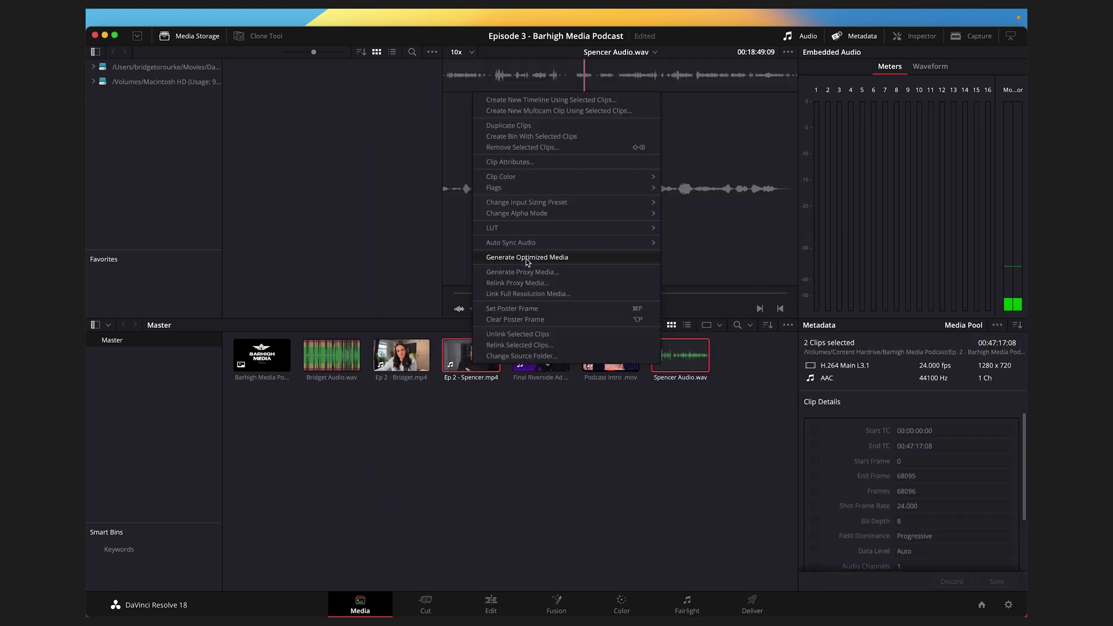
pyautogui.moveTo(560, 248)
pyautogui.click(712, 263)
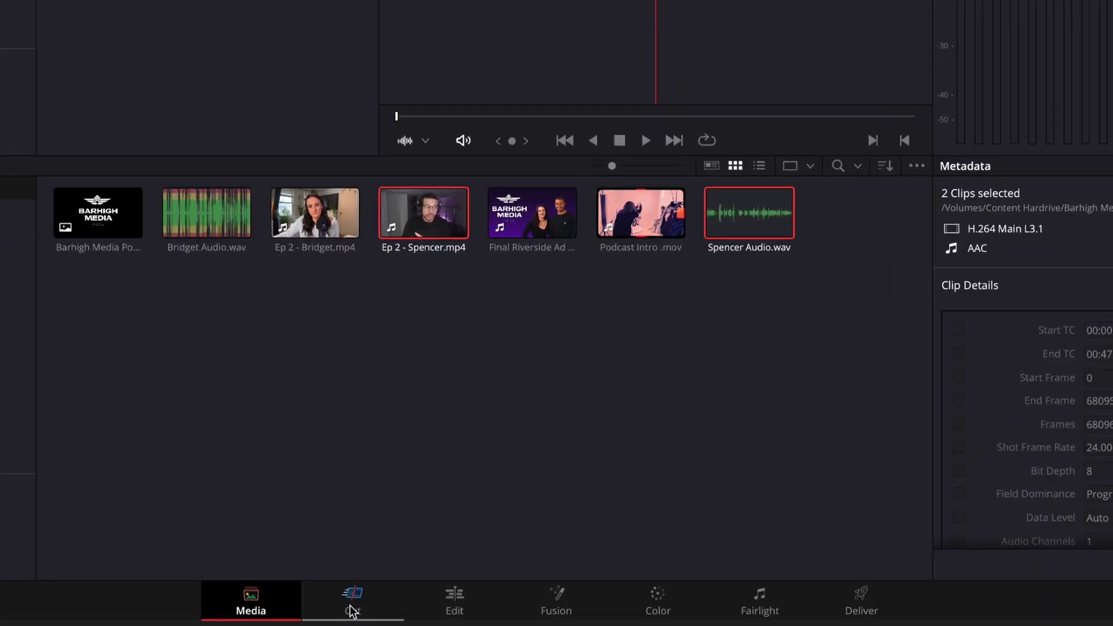
pyautogui.click(346, 608)
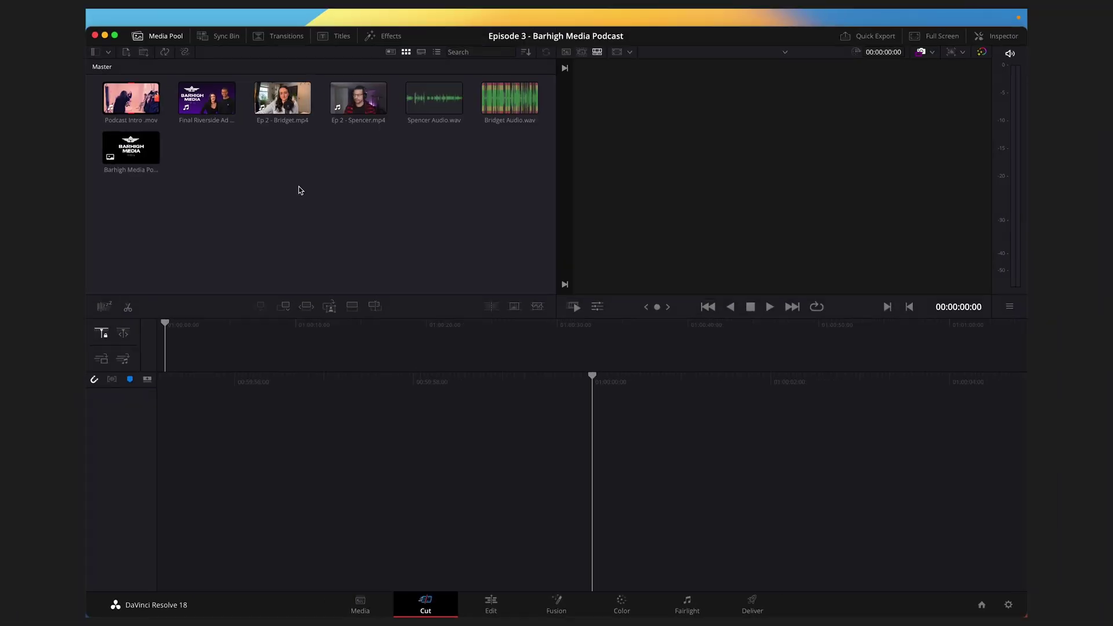
pyautogui.moveTo(282, 99); pyautogui.dragTo(604, 480)
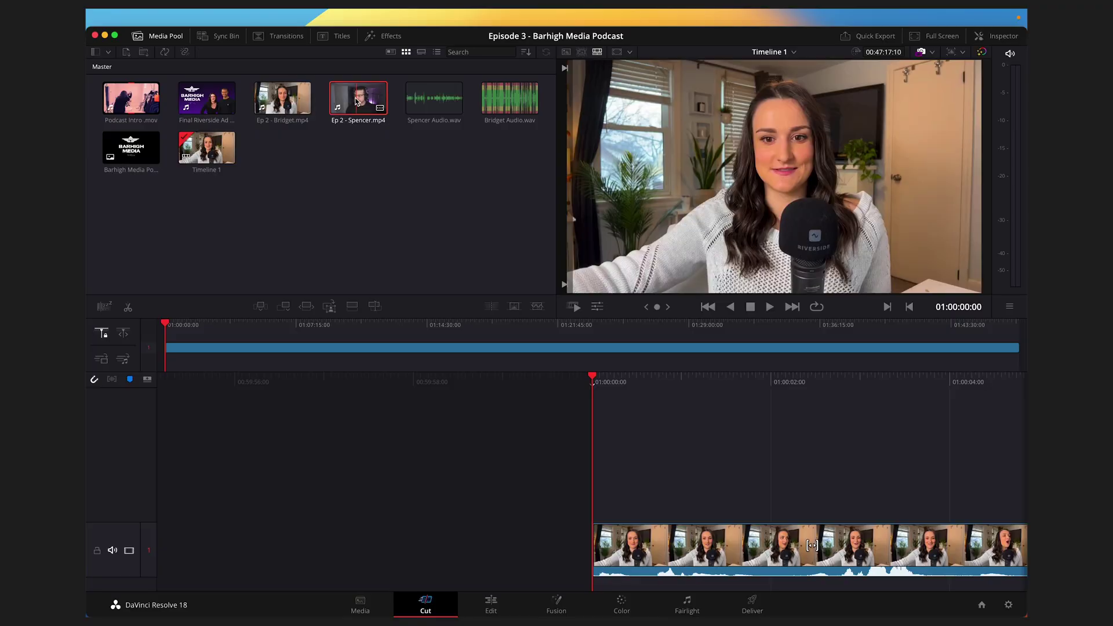
# Place Ep 2 - Spencer.mp4 on track 2 above Bridget's clip in Timeline 1.
pyautogui.moveTo(358, 99); pyautogui.dragTo(593, 472)
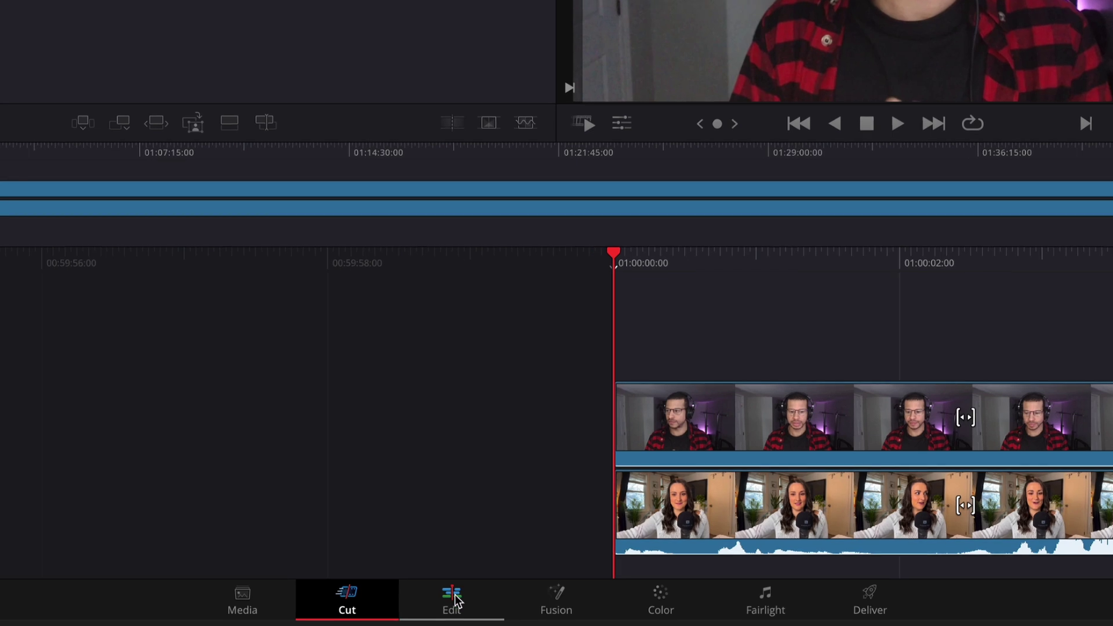
# On the Edit page, open Normalize Audio Levels for the A1 clip and choose True Peak mode.
pyautogui.click(454, 597)
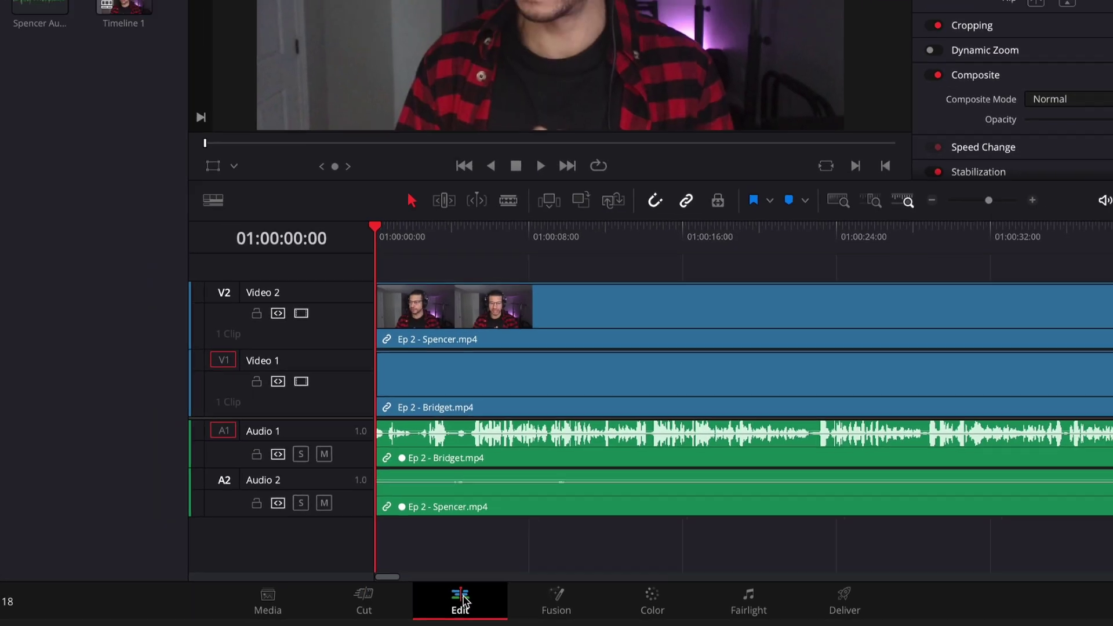
pyautogui.rightClick(501, 432)
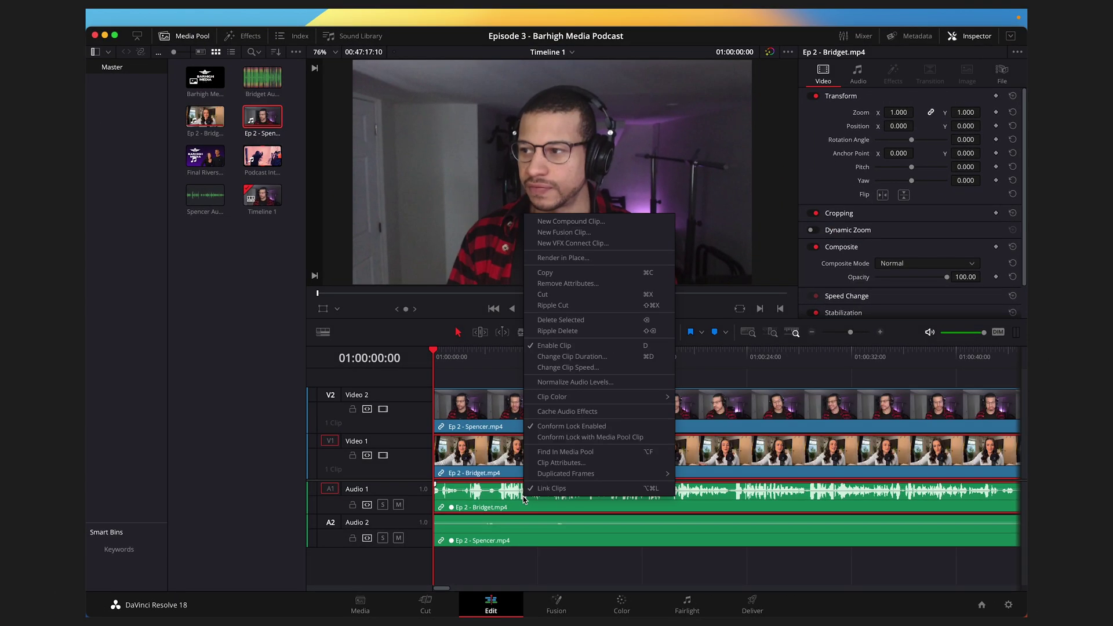
pyautogui.click(561, 383)
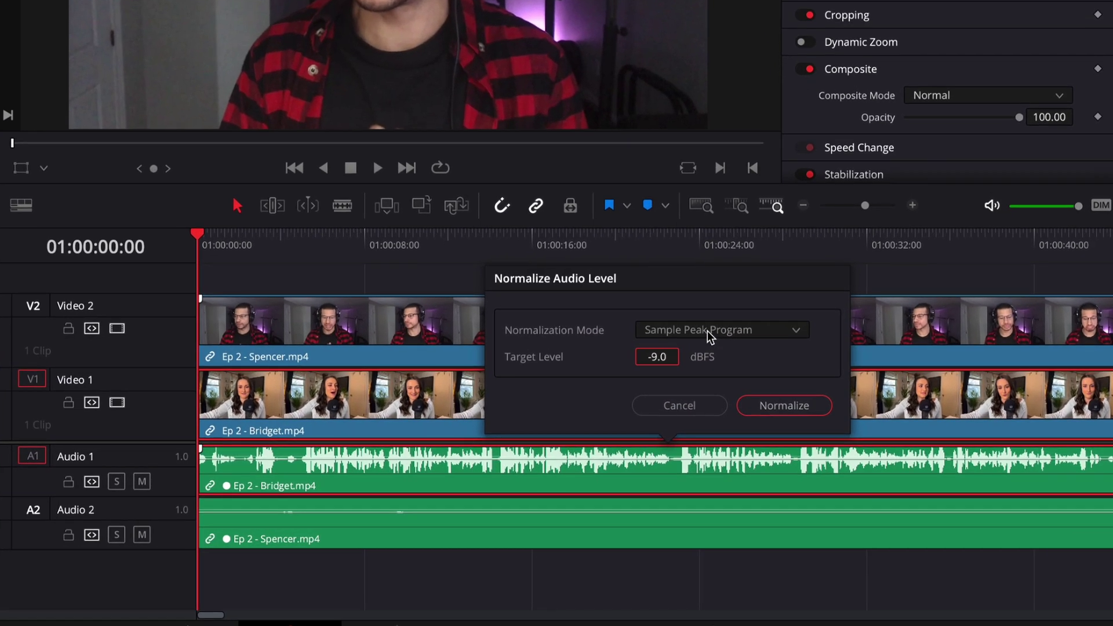
pyautogui.click(790, 331)
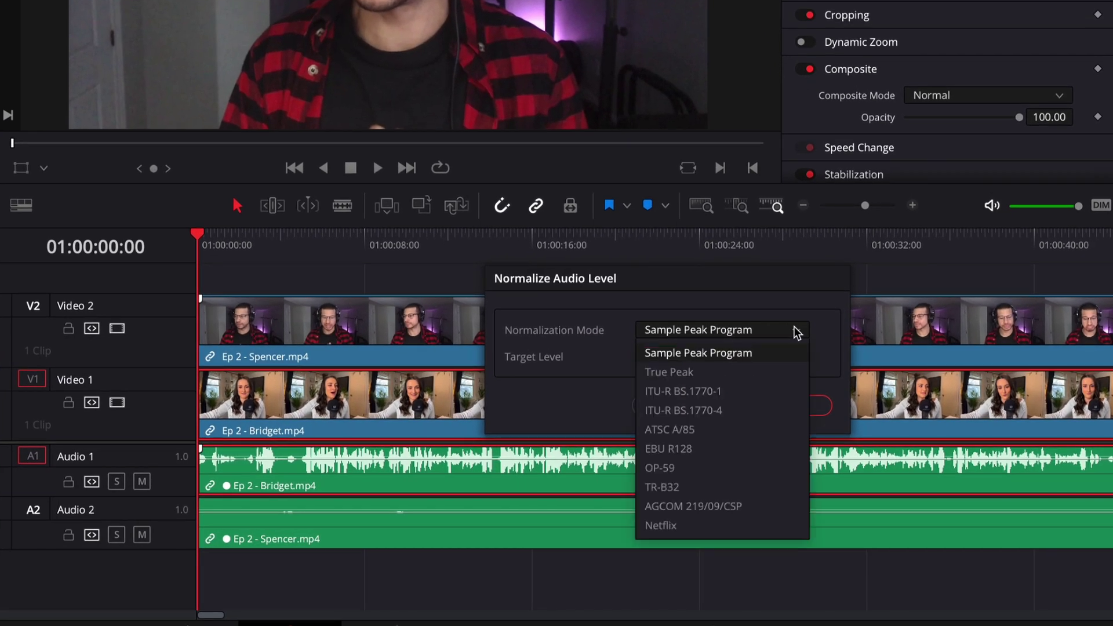
pyautogui.click(760, 373)
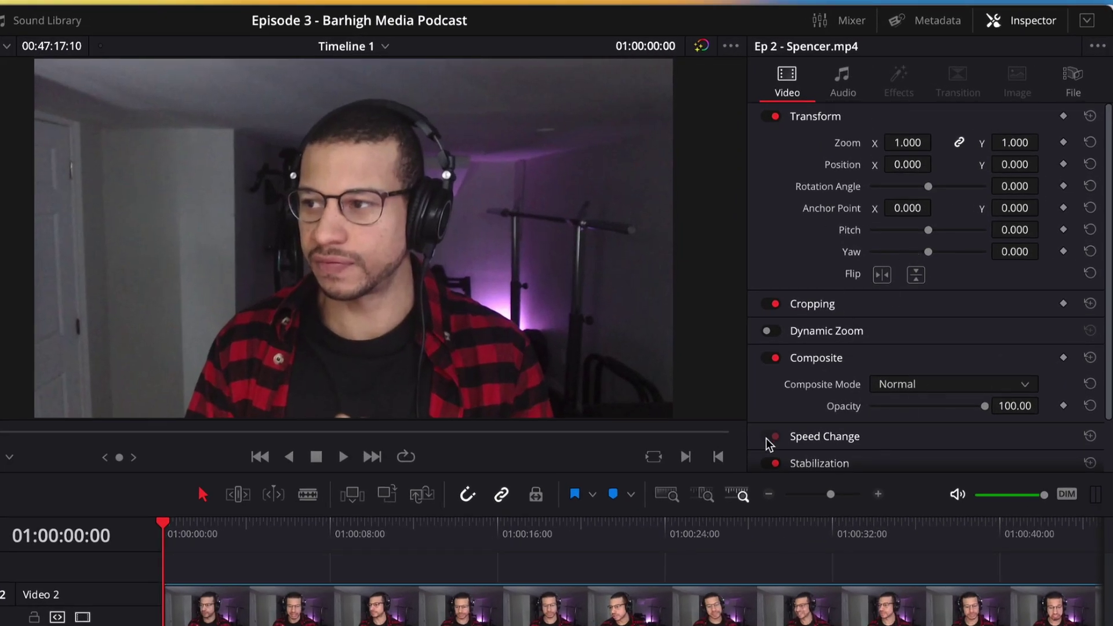
# Move Spencer to Position X 500 with a left crop, and shift Bridget to X -461.
pyautogui.click(1021, 18)
pyautogui.click(1021, 18)
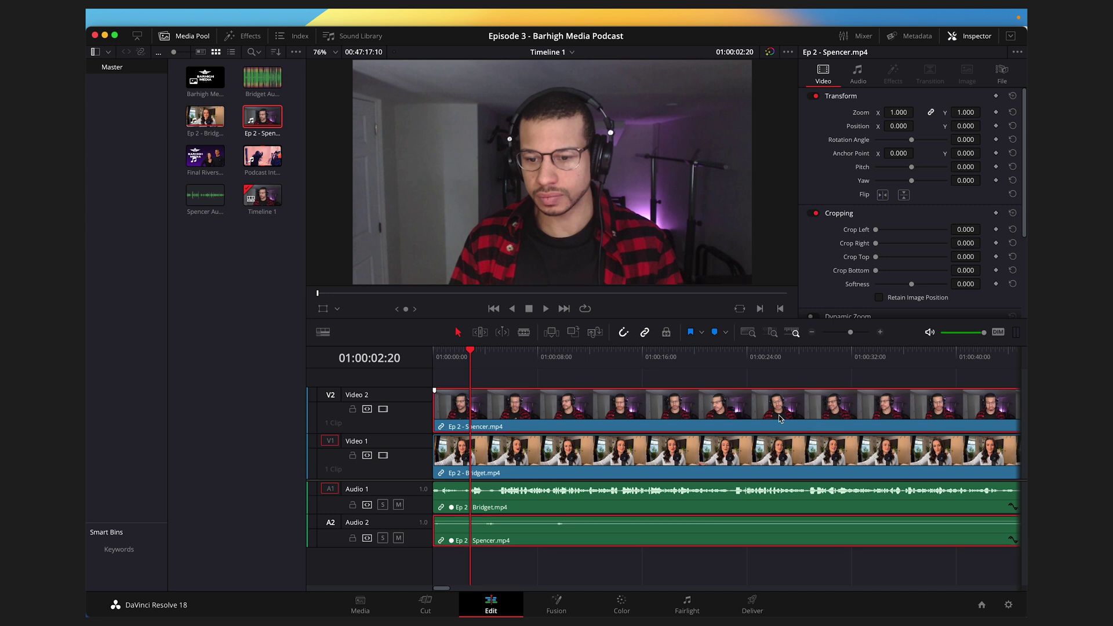
pyautogui.moveTo(893, 126); pyautogui.dragTo(556, 312)
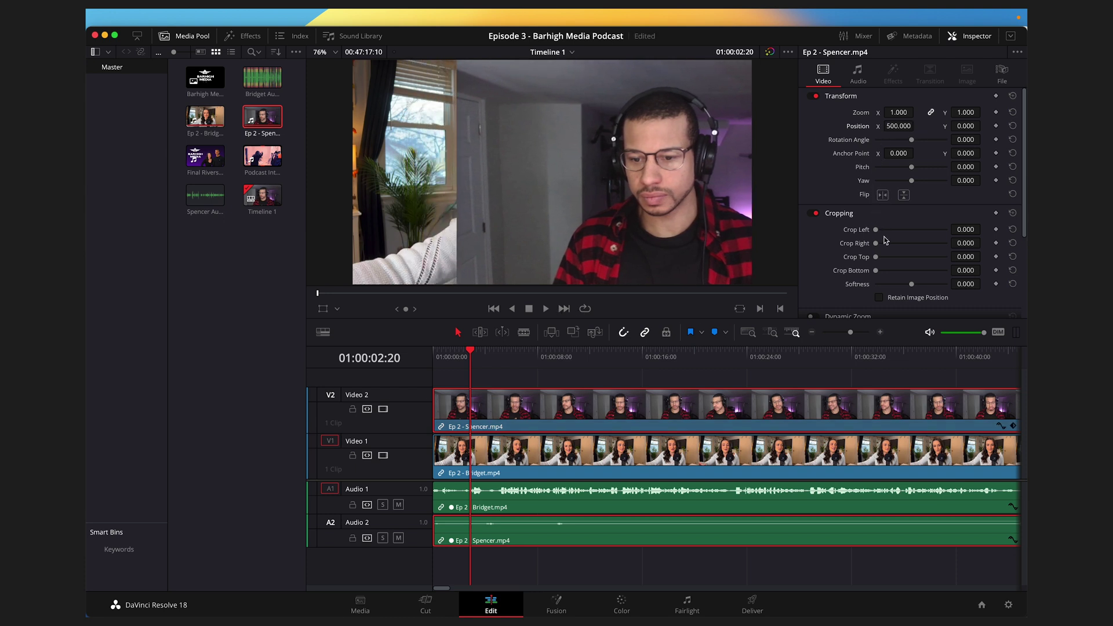
pyautogui.moveTo(877, 230); pyautogui.dragTo(885, 230)
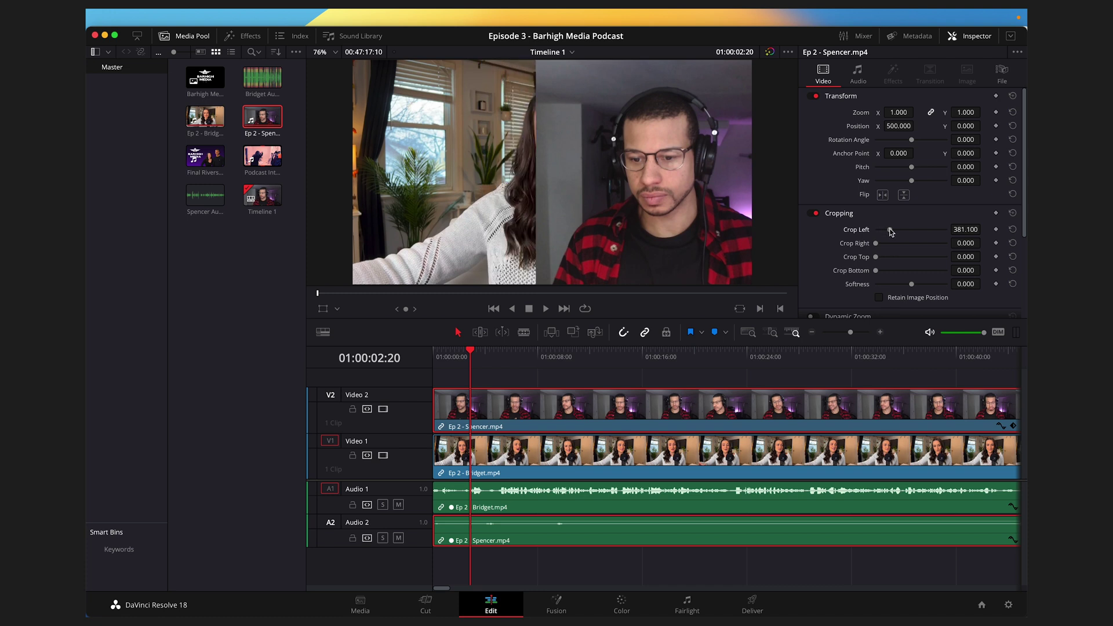
pyautogui.click(787, 460)
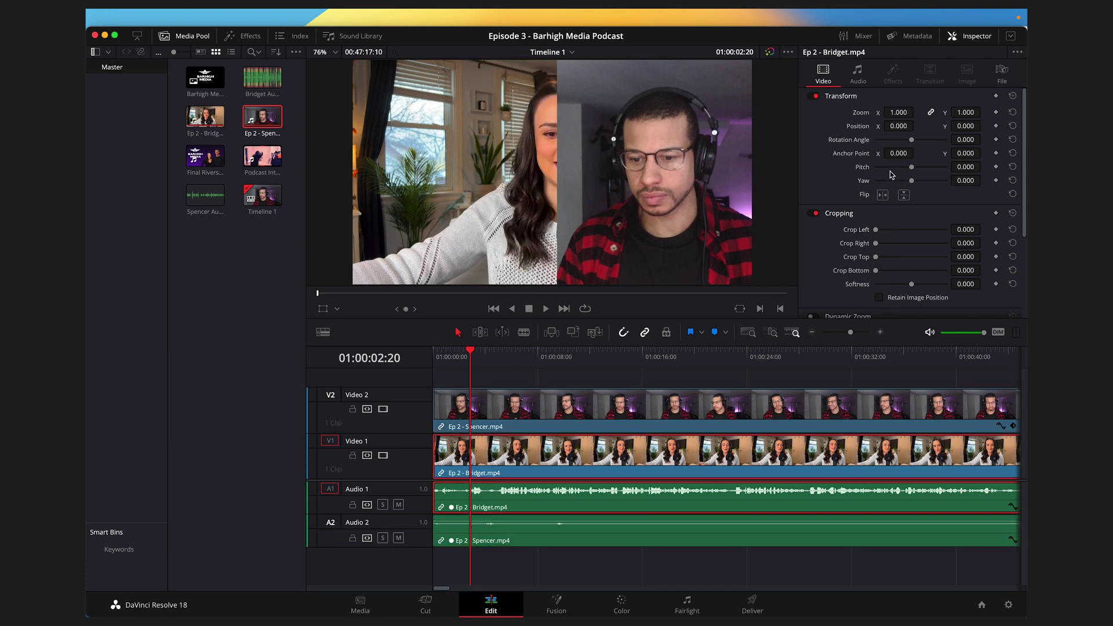
pyautogui.moveTo(901, 126); pyautogui.dragTo(628, 143)
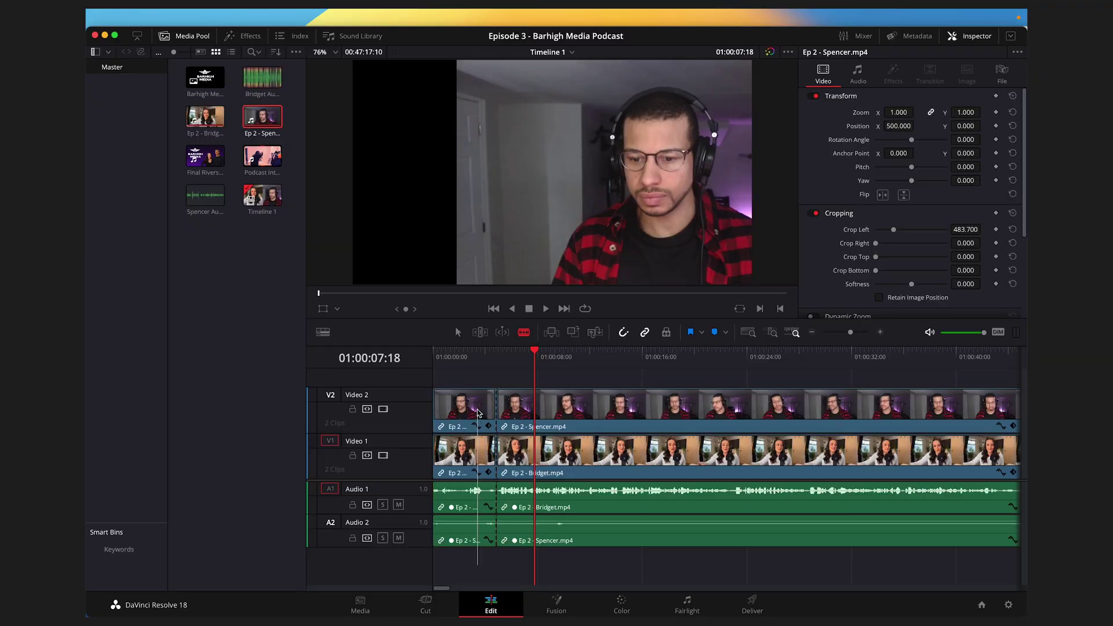
# Delete the opening clips, pull the rest back to the timeline start, and select Podcast Intro.
pyautogui.click(479, 413)
pyautogui.press('BackSpace')
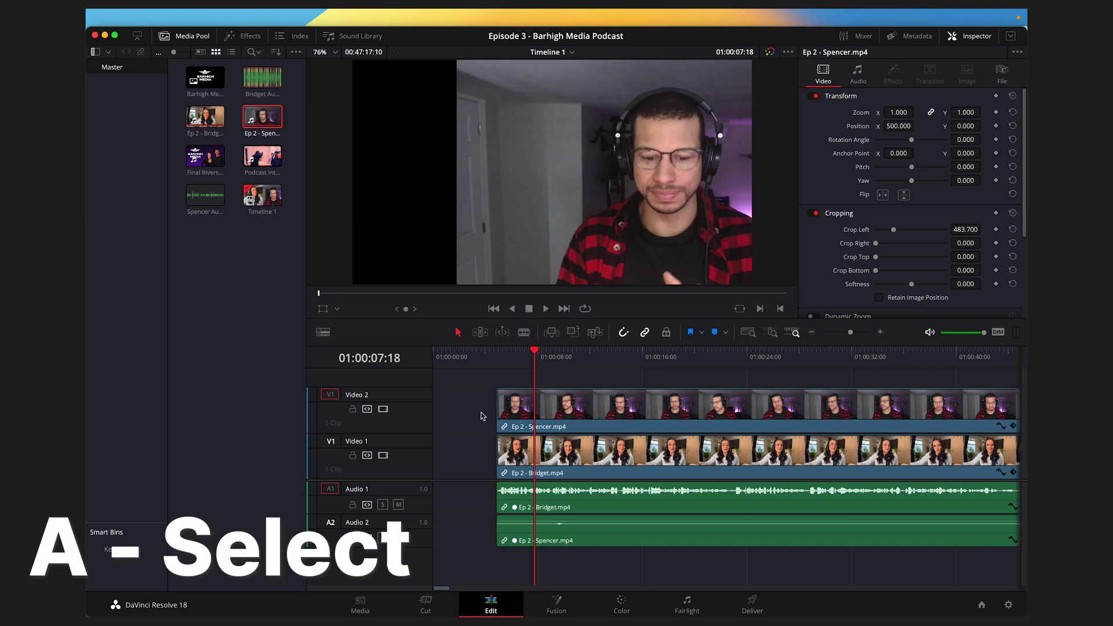
pyautogui.press('y')
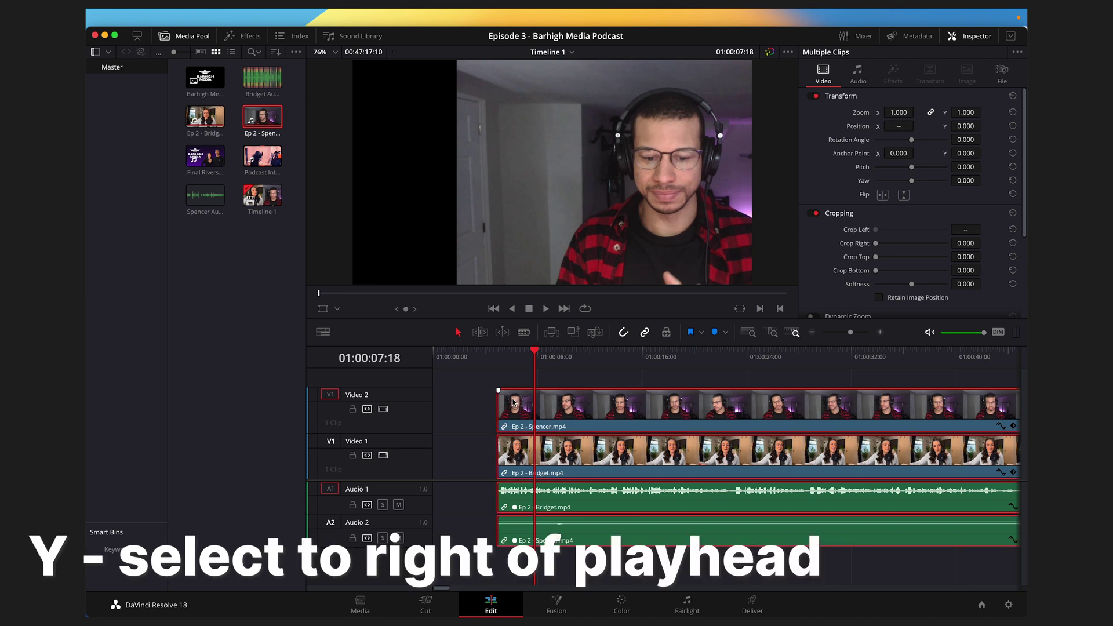
pyautogui.moveTo(511, 401); pyautogui.dragTo(444, 398)
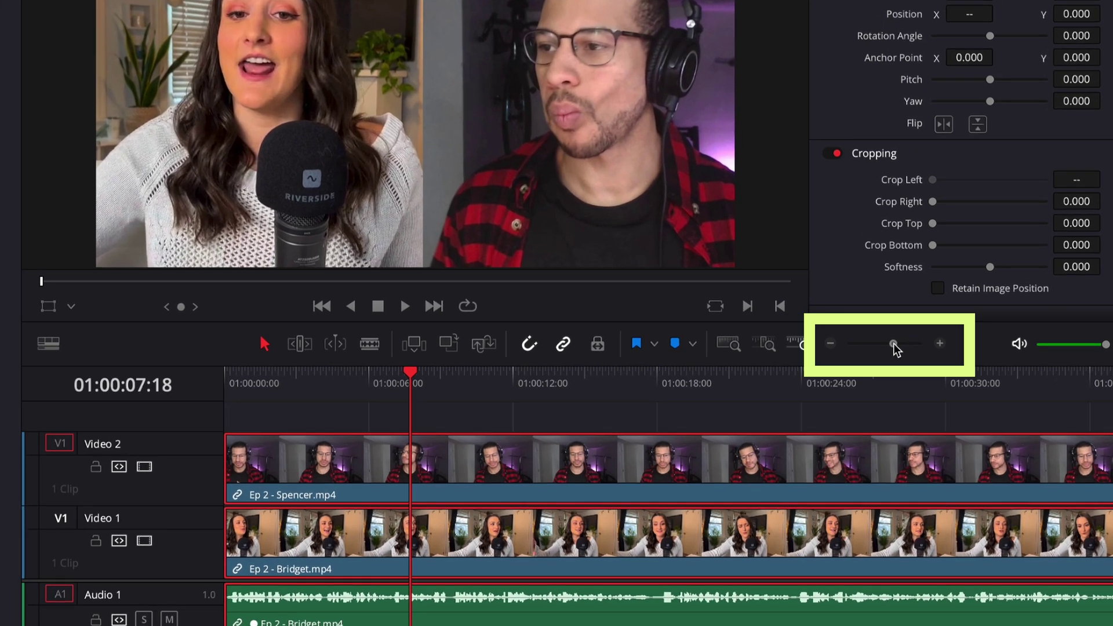
pyautogui.moveTo(850, 333); pyautogui.dragTo(900, 346)
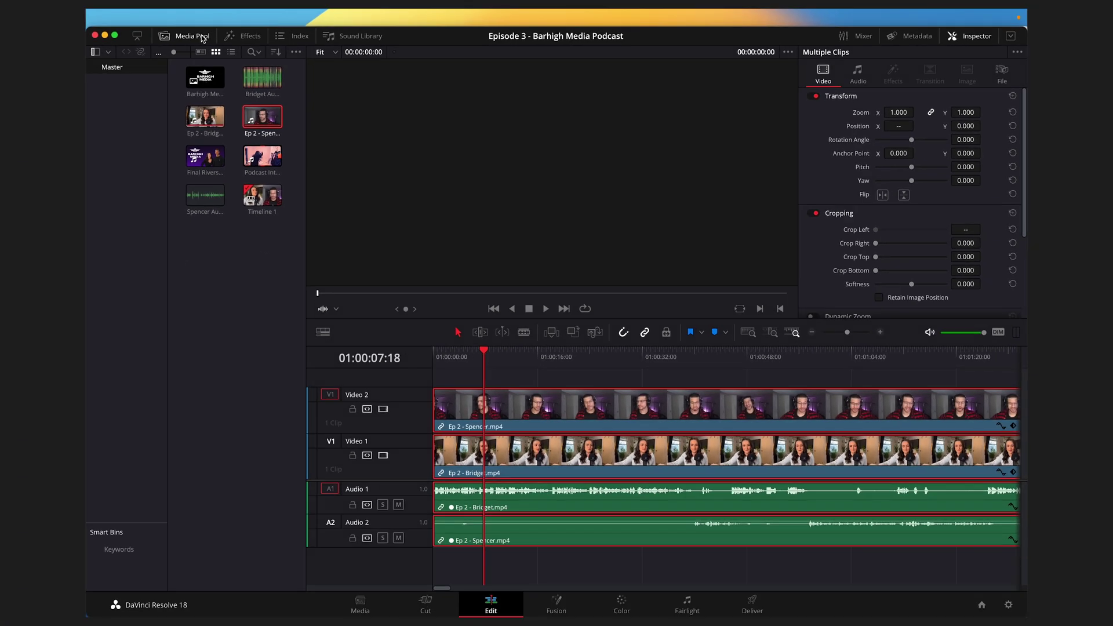
pyautogui.click(262, 155)
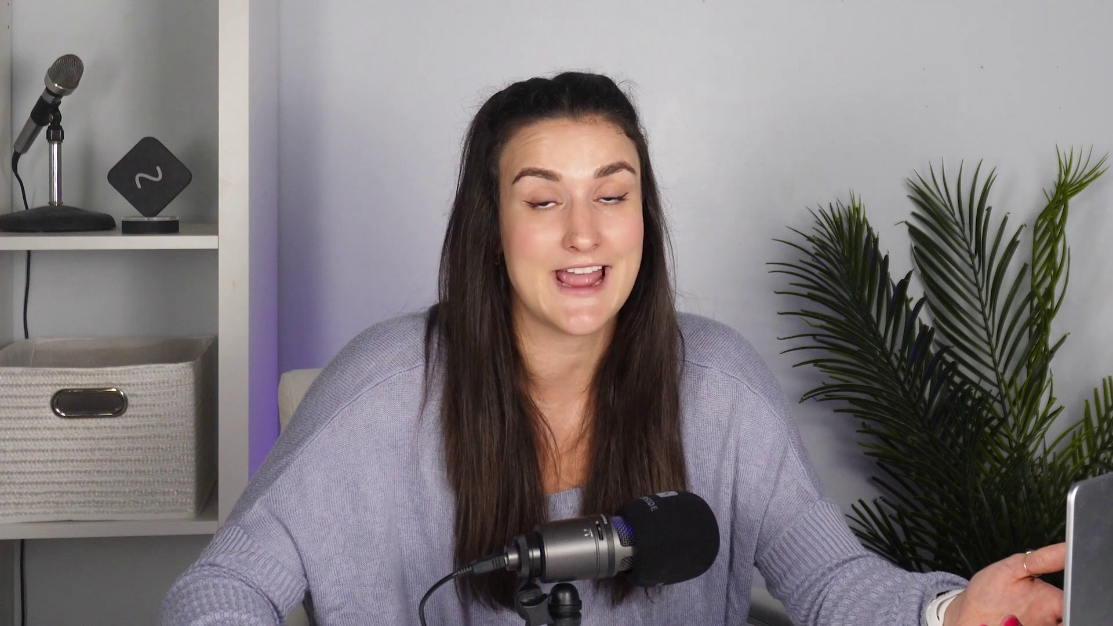
# Place Podcast Intro at the timeline start on Video 3 and Audio 3, with host clips following it.
pyautogui.moveTo(262, 155); pyautogui.dragTo(399, 264)
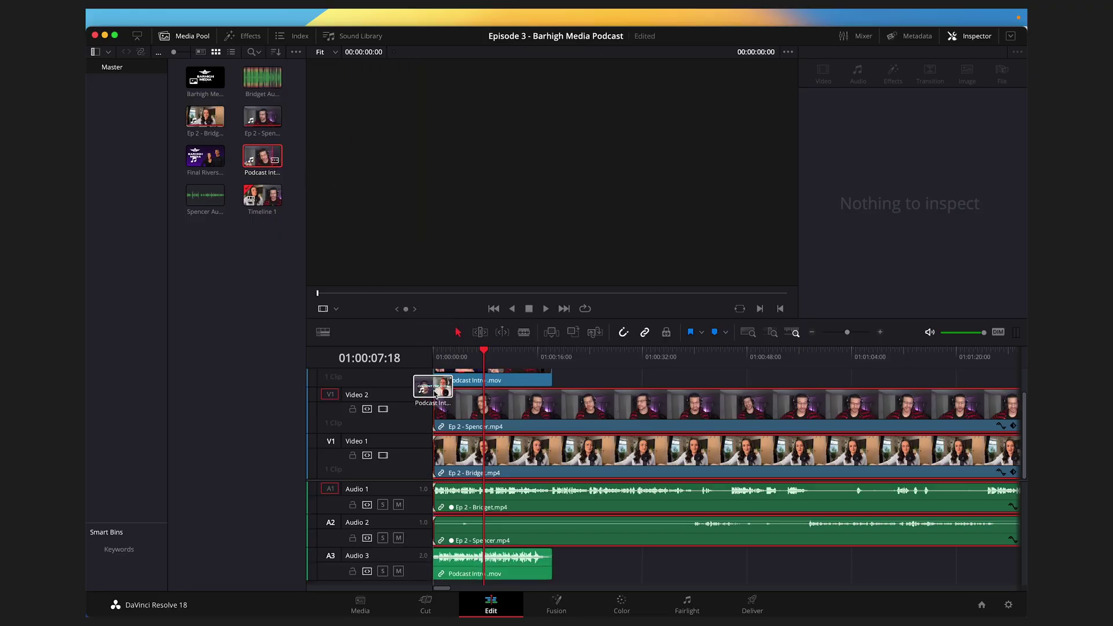
pyautogui.moveTo(434, 395); pyautogui.dragTo(434, 390)
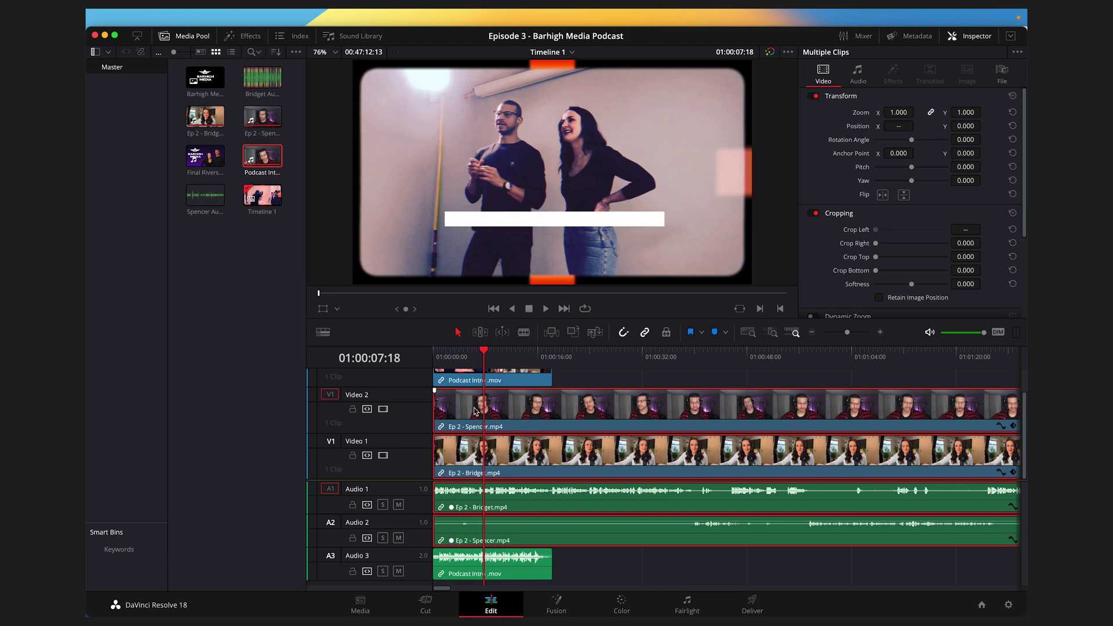
pyautogui.moveTo(450, 413); pyautogui.dragTo(563, 413)
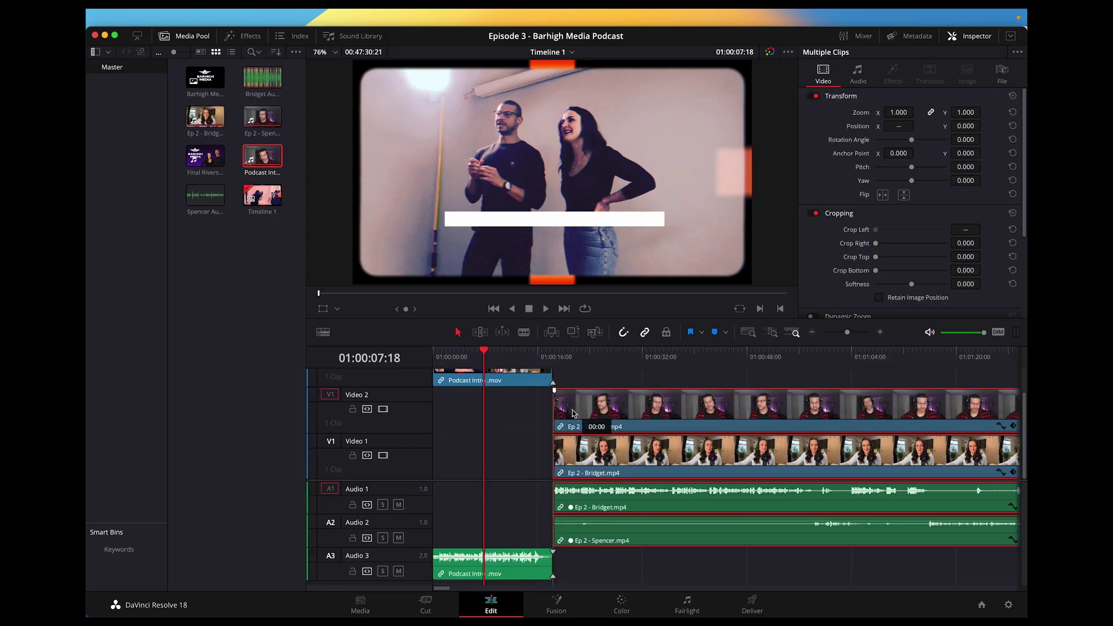
pyautogui.moveTo(573, 413); pyautogui.dragTo(565, 413)
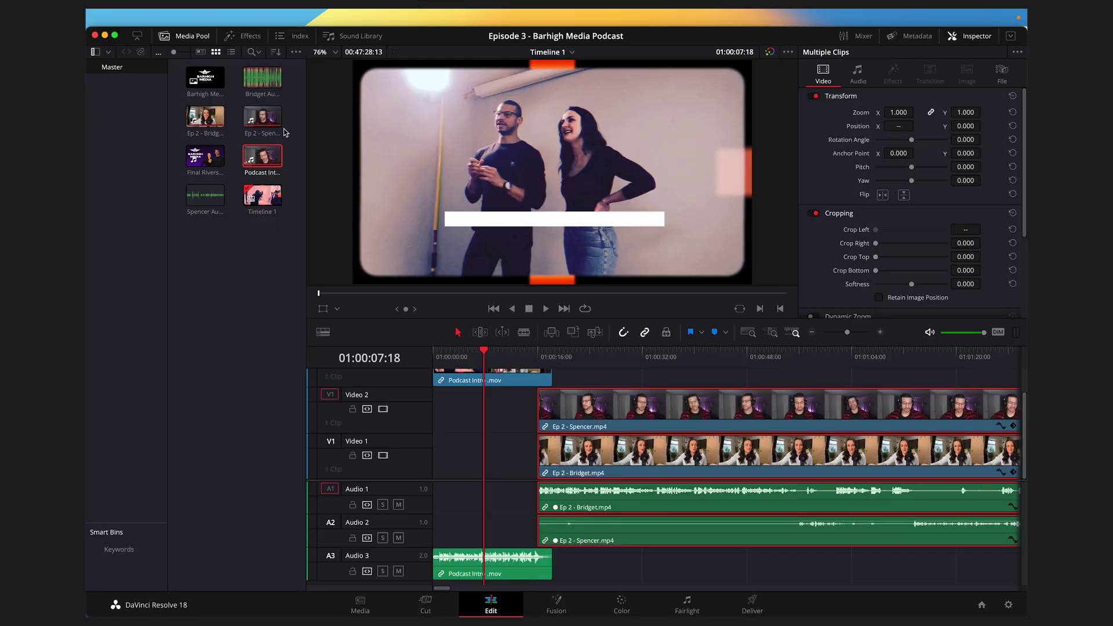
pyautogui.press('q')
pyautogui.click(250, 36)
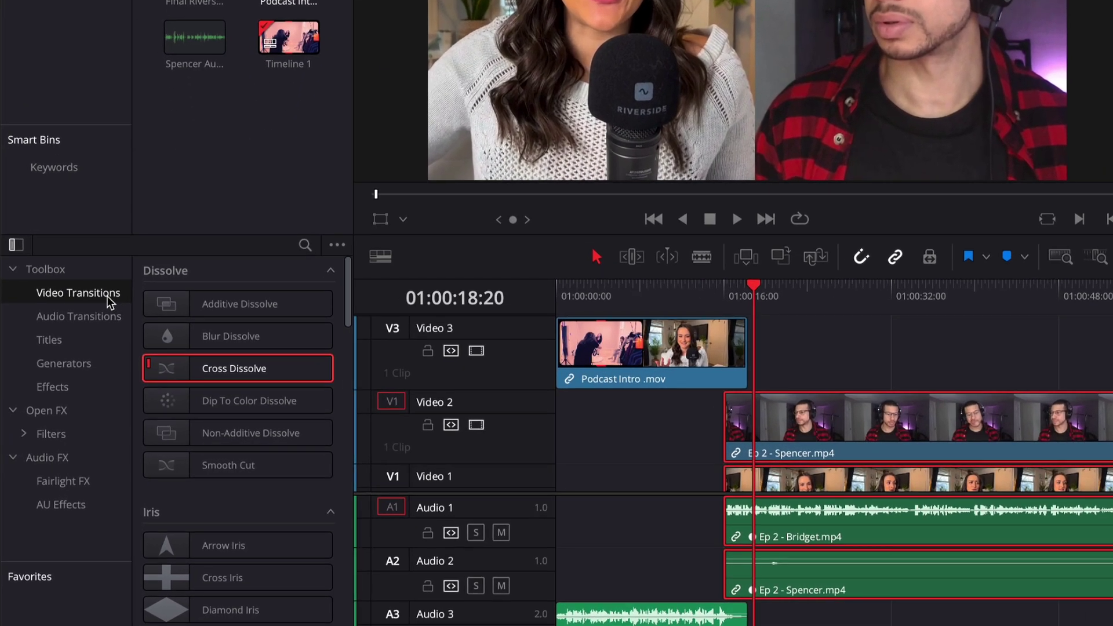
# Add a Cross Dissolve to the end of Podcast Intro and play it back into the hosts.
pyautogui.moveTo(240, 374)
pyautogui.mouseDown()
pyautogui.moveTo(411, 333)
pyautogui.moveTo(740, 336)
pyautogui.mouseUp()
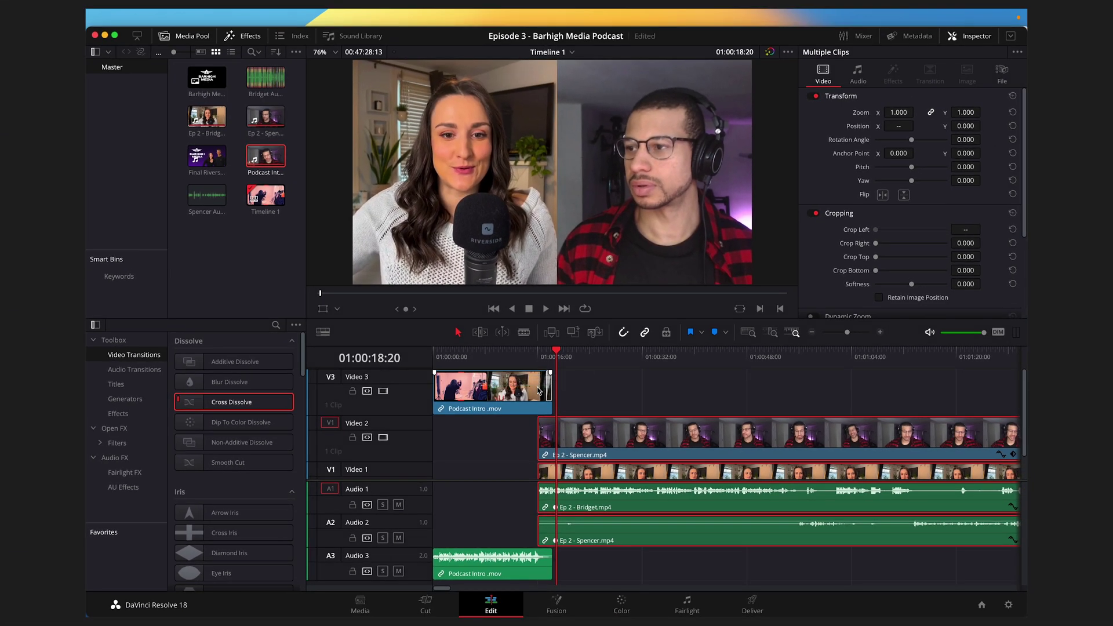
pyautogui.click(525, 354)
pyautogui.click(545, 354)
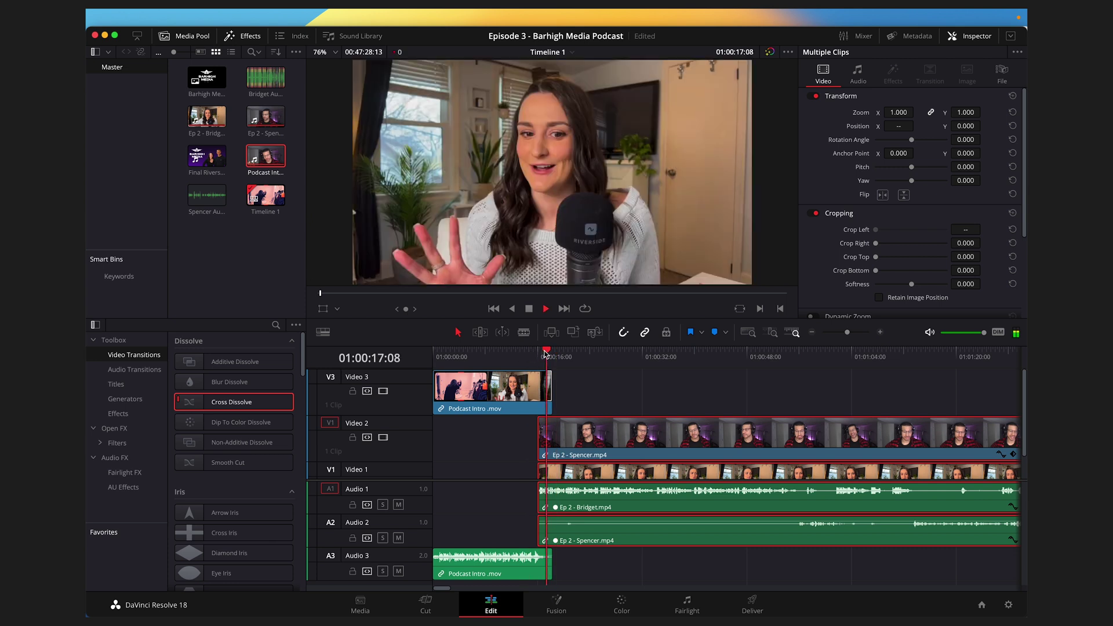
pyautogui.press('space')
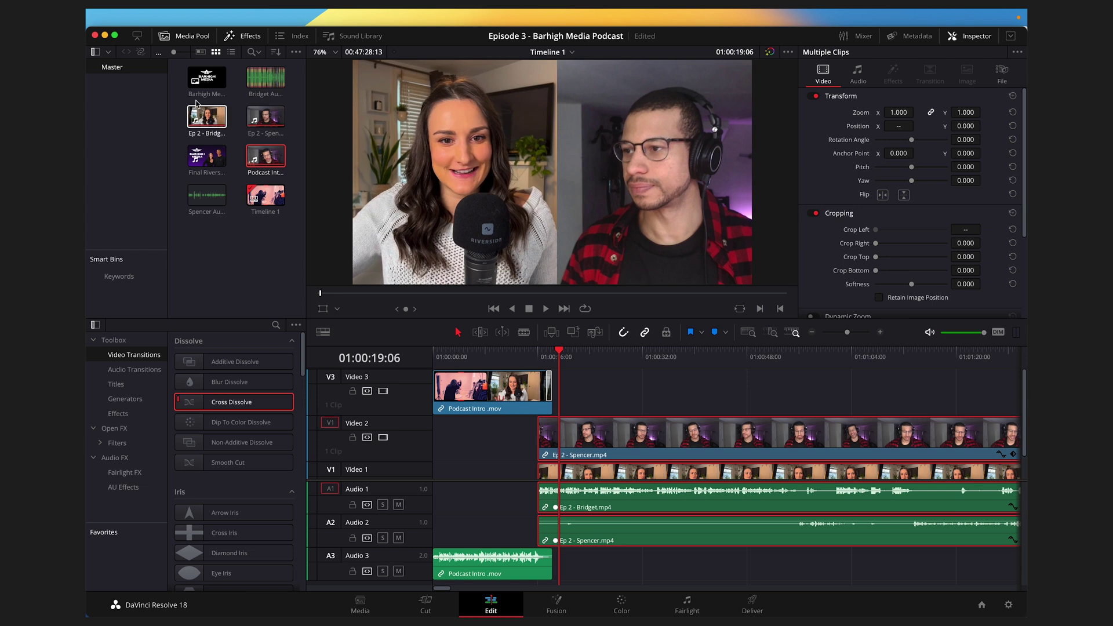
pyautogui.moveTo(204, 82); pyautogui.dragTo(452, 399)
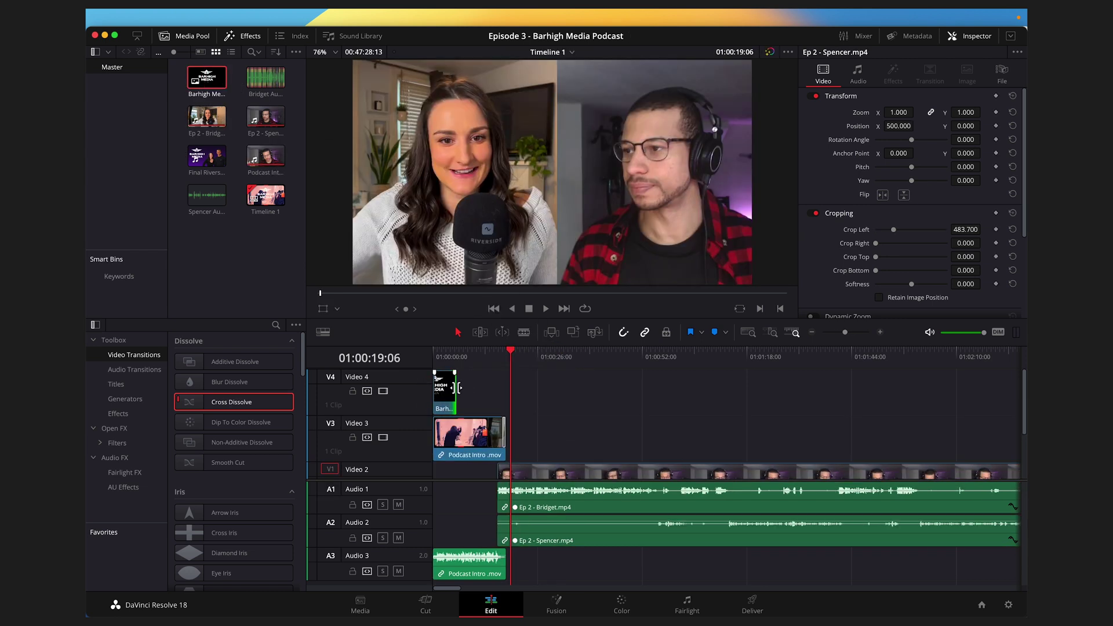
# Extend the Barhigh Media logo across the episode, zoom 0.230, positioned at X -1423, Y -409.
pyautogui.moveTo(459, 388); pyautogui.dragTo(1012, 386)
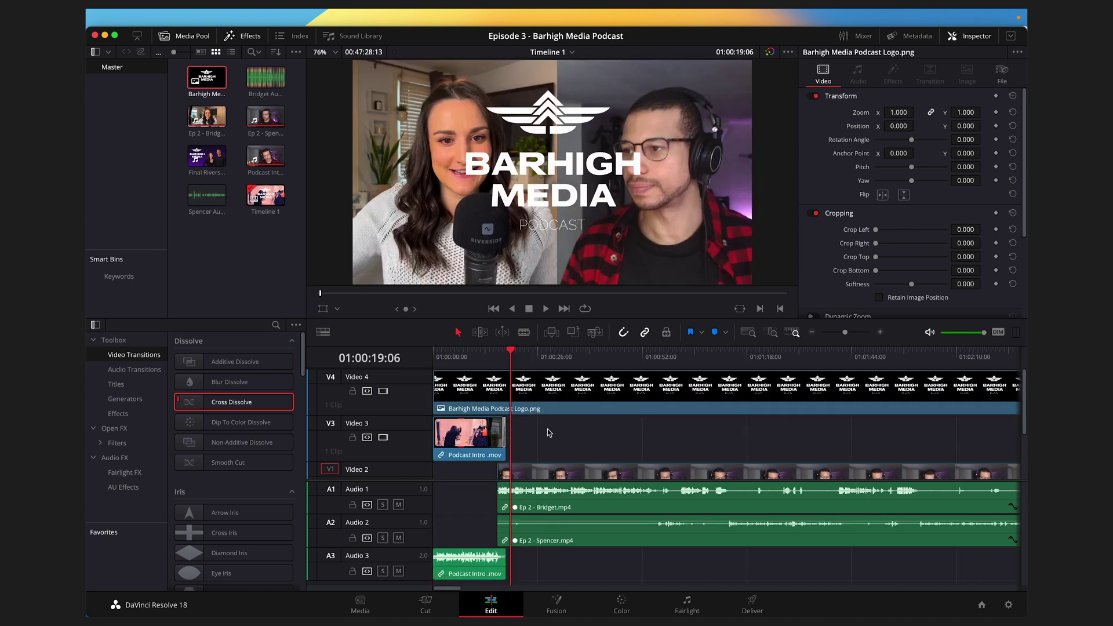
pyautogui.click(551, 390)
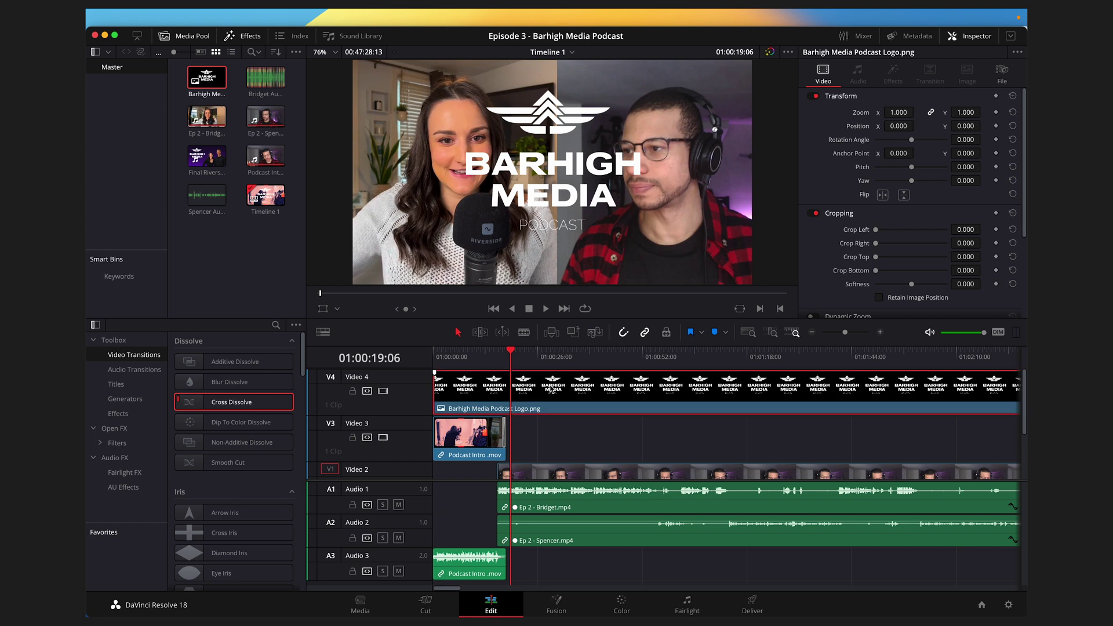
pyautogui.moveTo(900, 112); pyautogui.dragTo(174, 152)
pyautogui.moveTo(965, 127); pyautogui.dragTo(278, 328)
pyautogui.moveTo(899, 126); pyautogui.dragTo(844, 127)
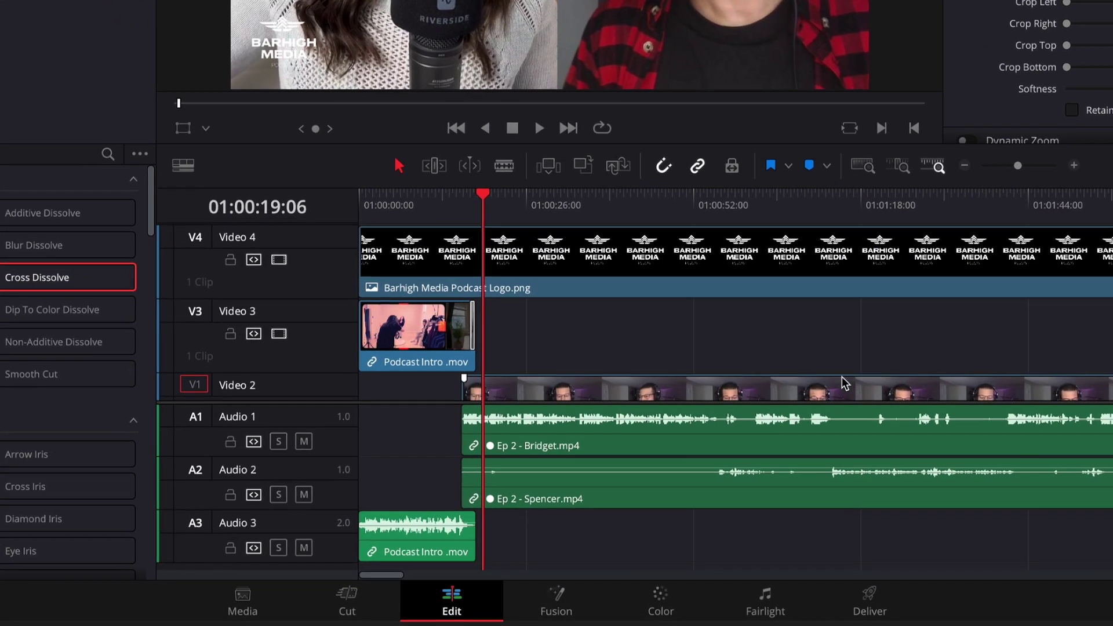
# On the Deliver page, set the file name to 'Episode 3 - Barhigh Media Podcast'.
pyautogui.click(867, 600)
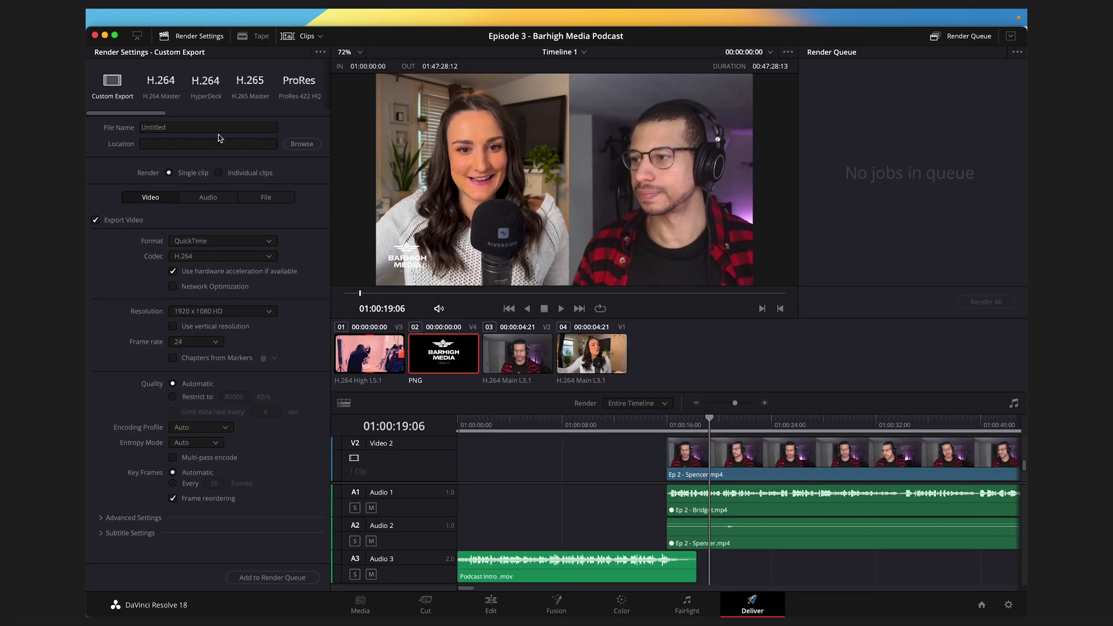
pyautogui.click(216, 128)
pyautogui.press('BackSpace')
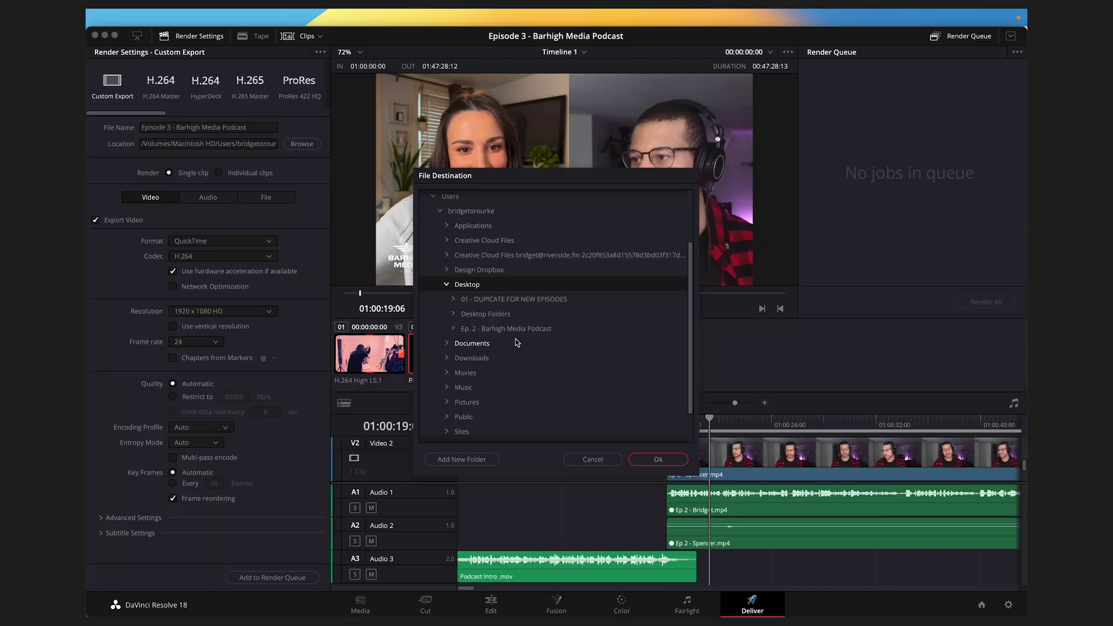
# Choose the Ep. 2 project's Exports folder as destination, then queue and render the job.
pyautogui.click(510, 331)
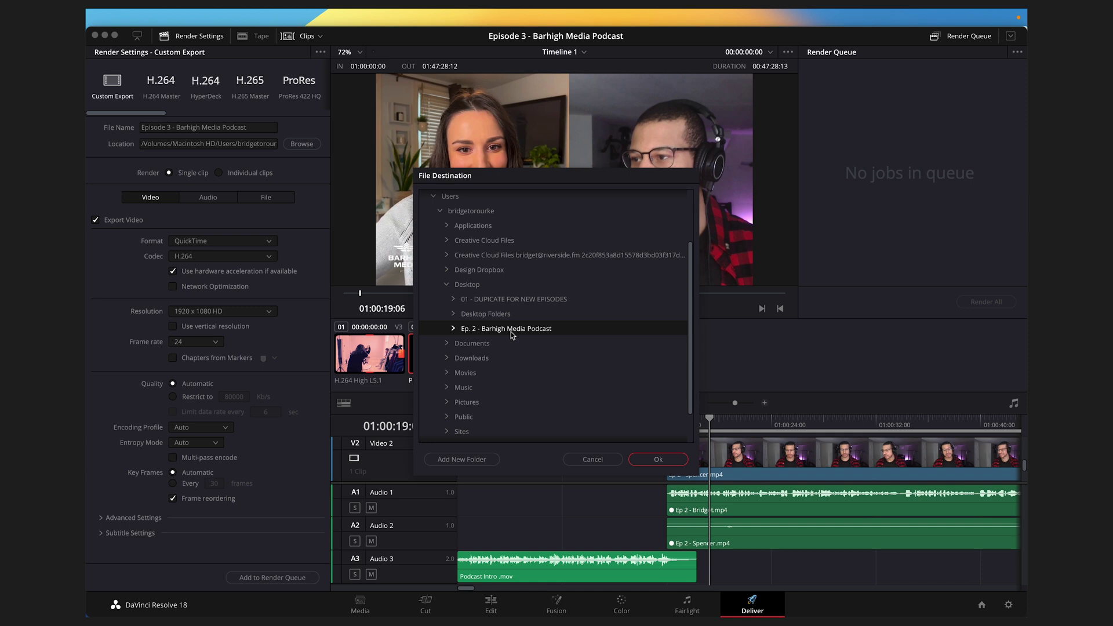
pyautogui.click(456, 331)
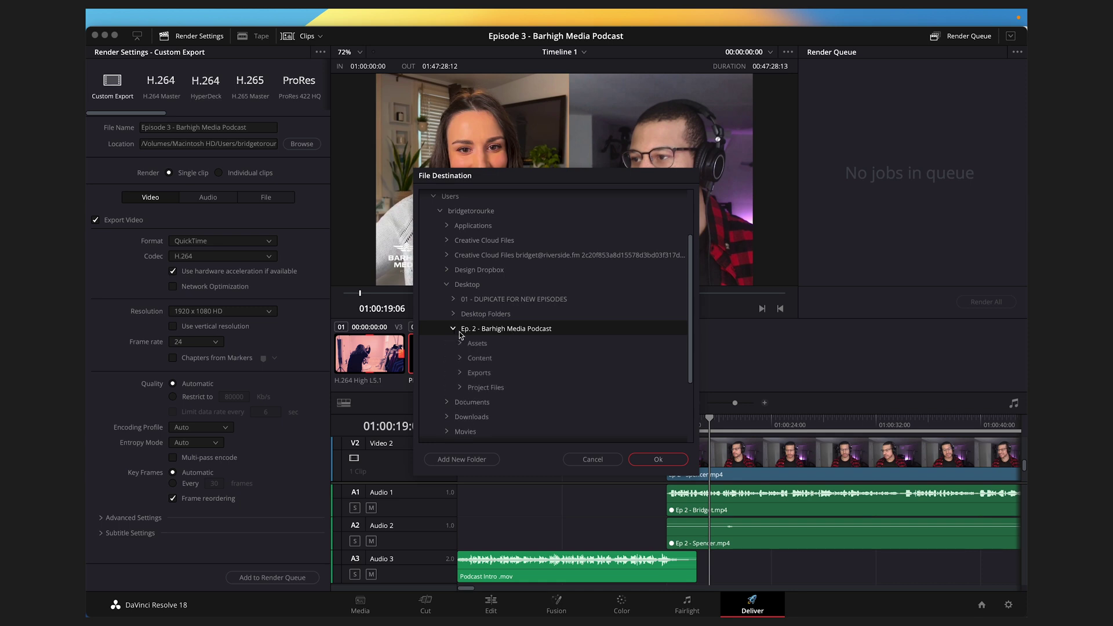
pyautogui.click(479, 373)
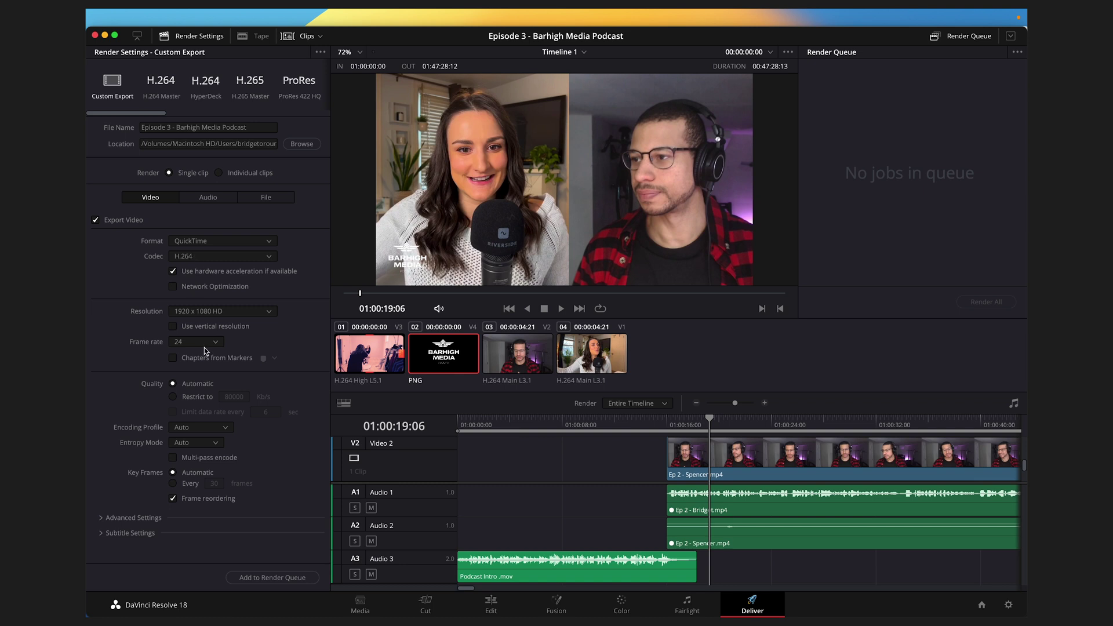
pyautogui.click(267, 578)
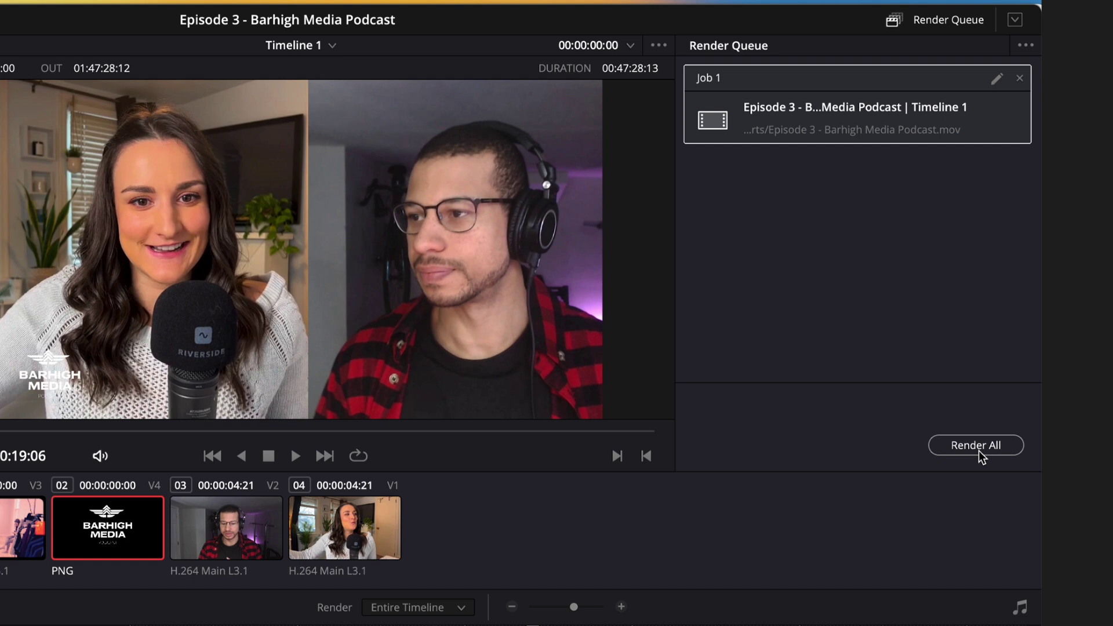
pyautogui.click(978, 453)
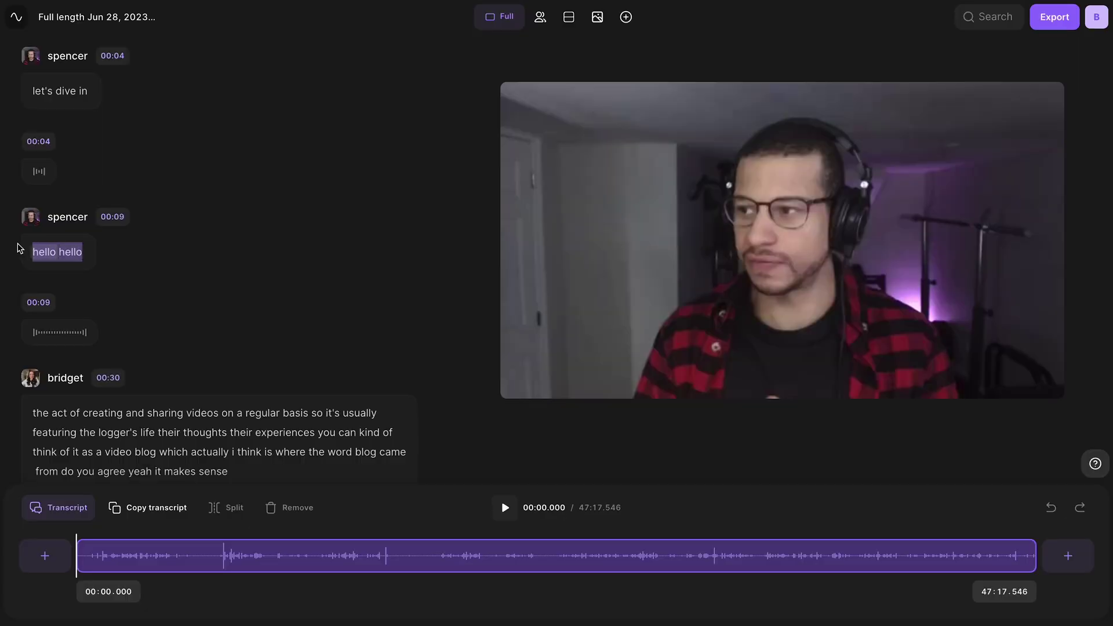
# Delete the stray 'hello hello' line from the Riverside transcript.
pyautogui.press('Delete')
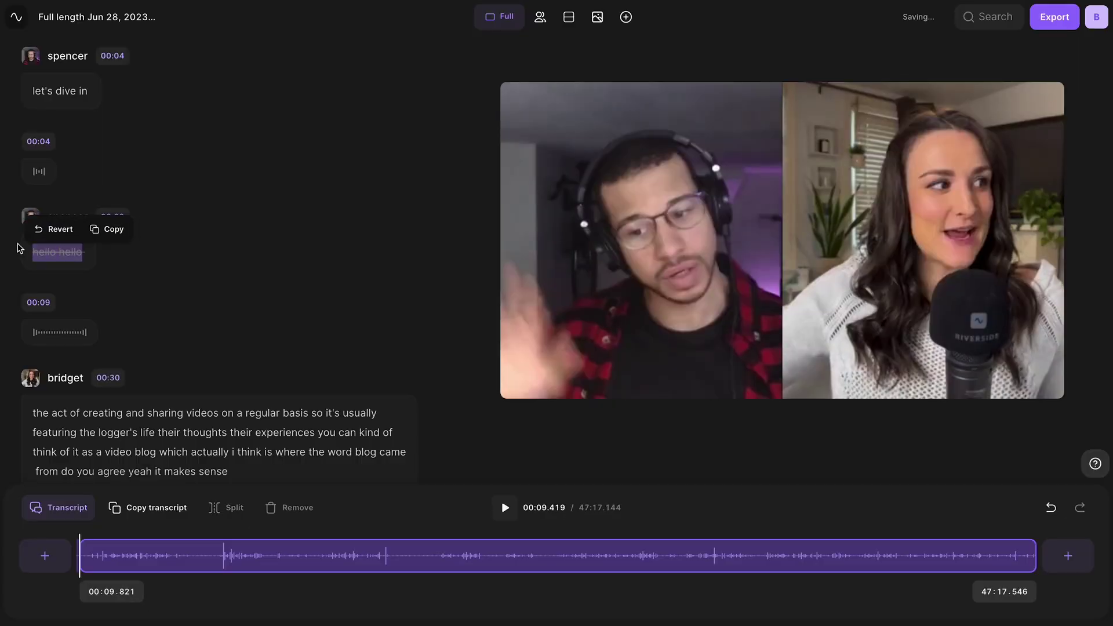
# Enable Normalize Audio Levels and Remove background noise in Riverside's 1080p HD export options.
pyautogui.click(1066, 20)
pyautogui.click(1078, 139)
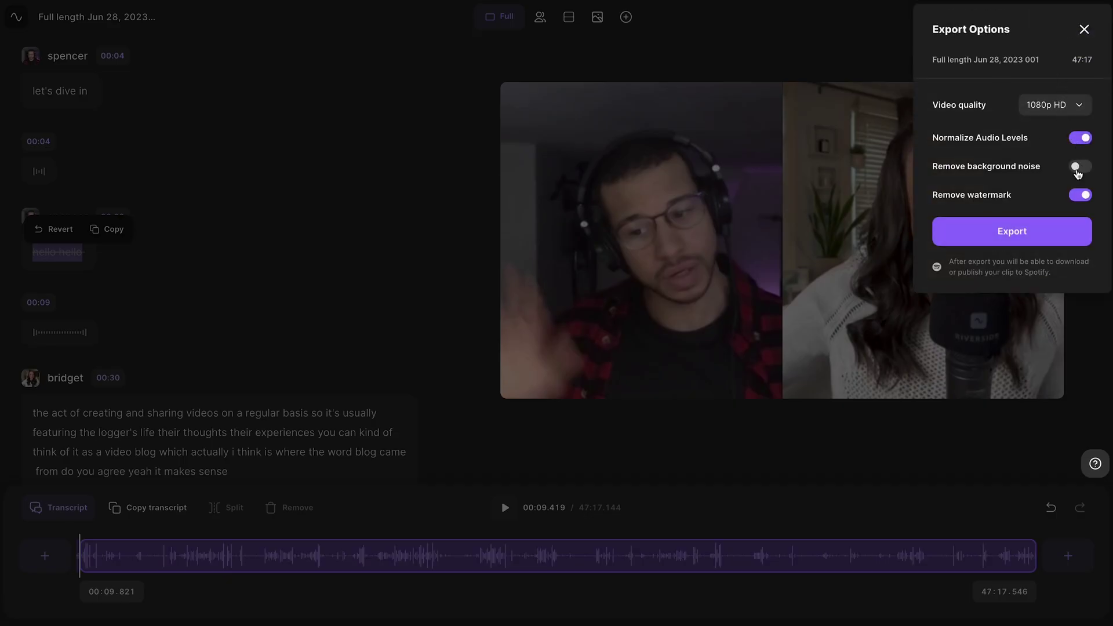
pyautogui.click(1077, 169)
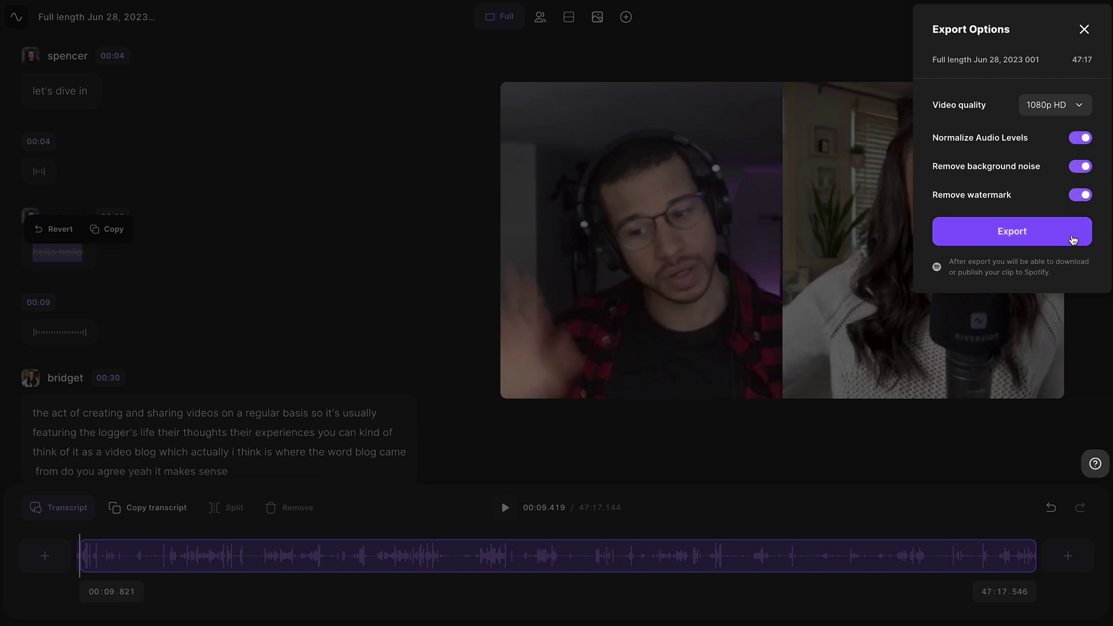